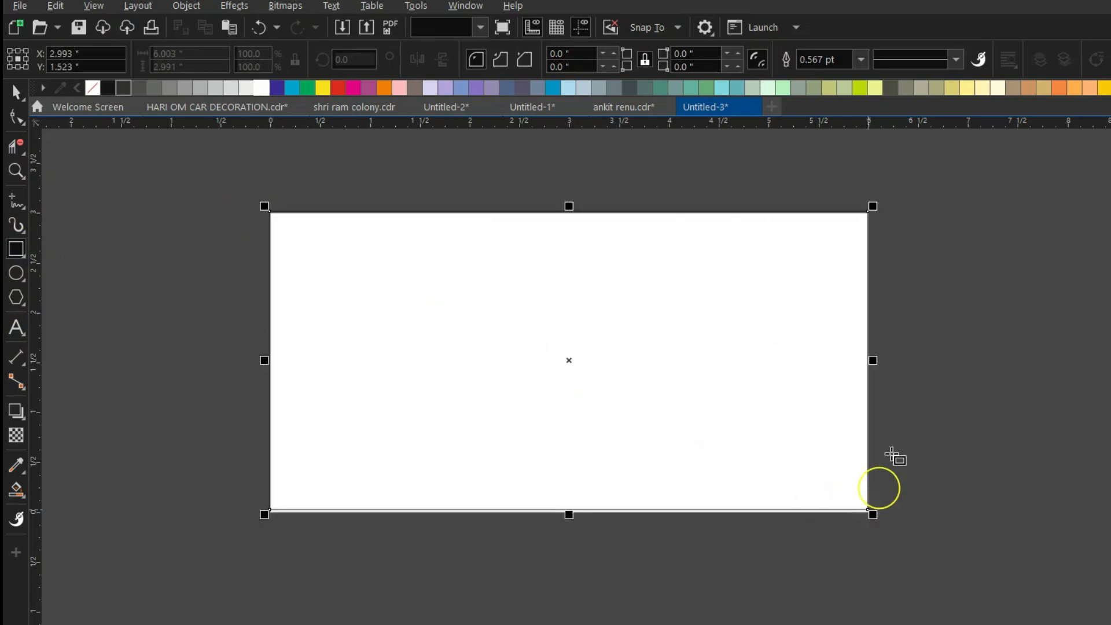
Set the card rectangle's height to 3 inches so the card measures 6 × 3 inches.
left_click(200, 58)
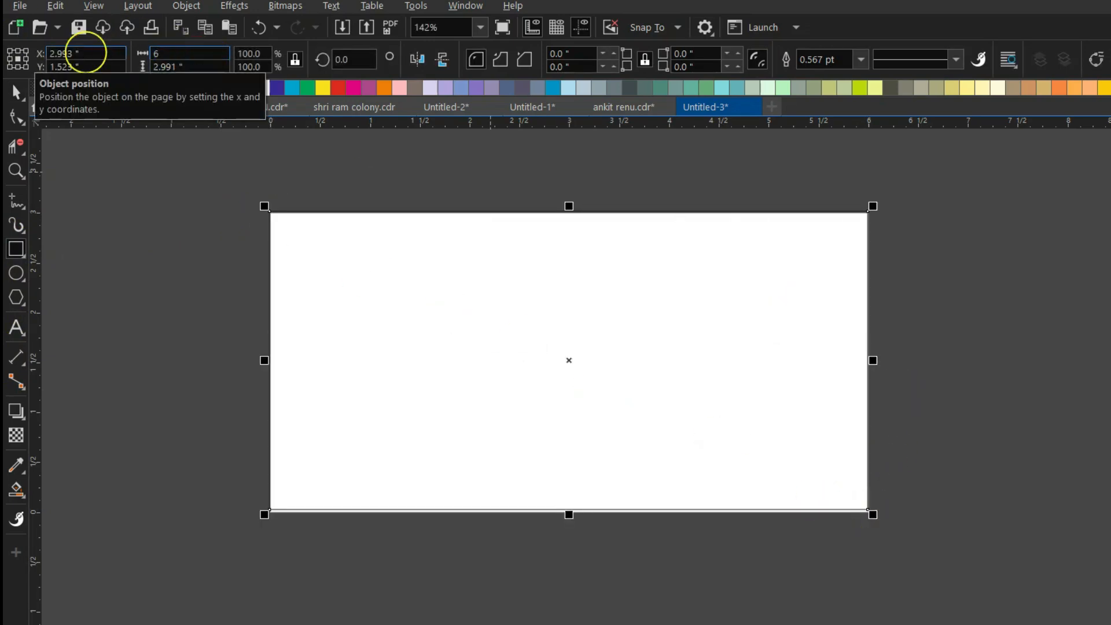
type("3")
key("Return")
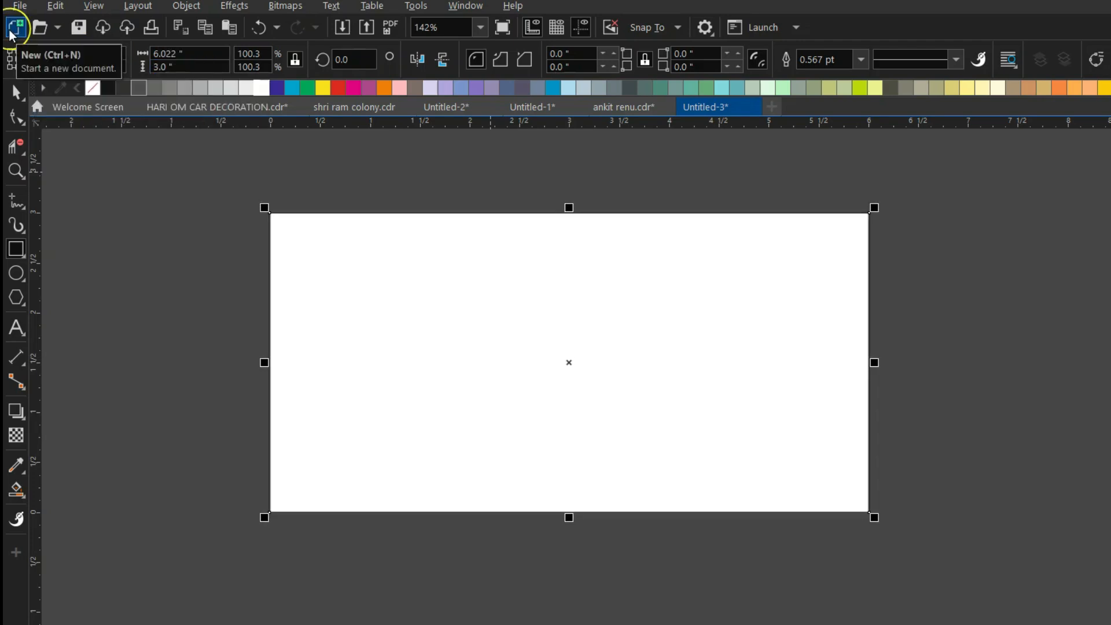
left_click(203, 272)
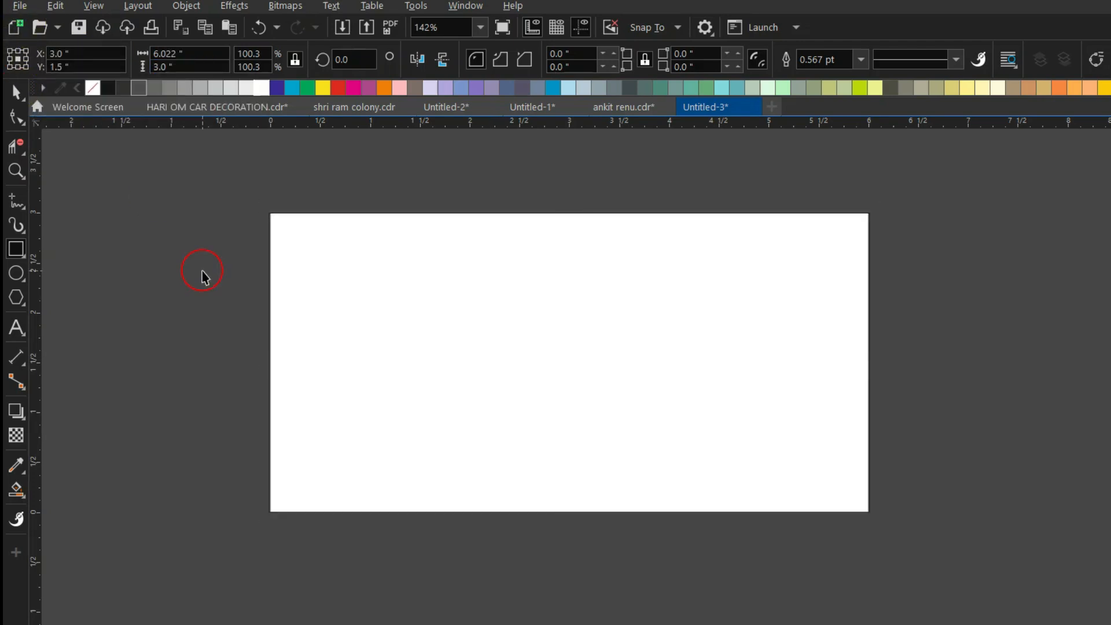
Type the Hindi family invitation line in the RAJ 33 font.
left_click(14, 332)
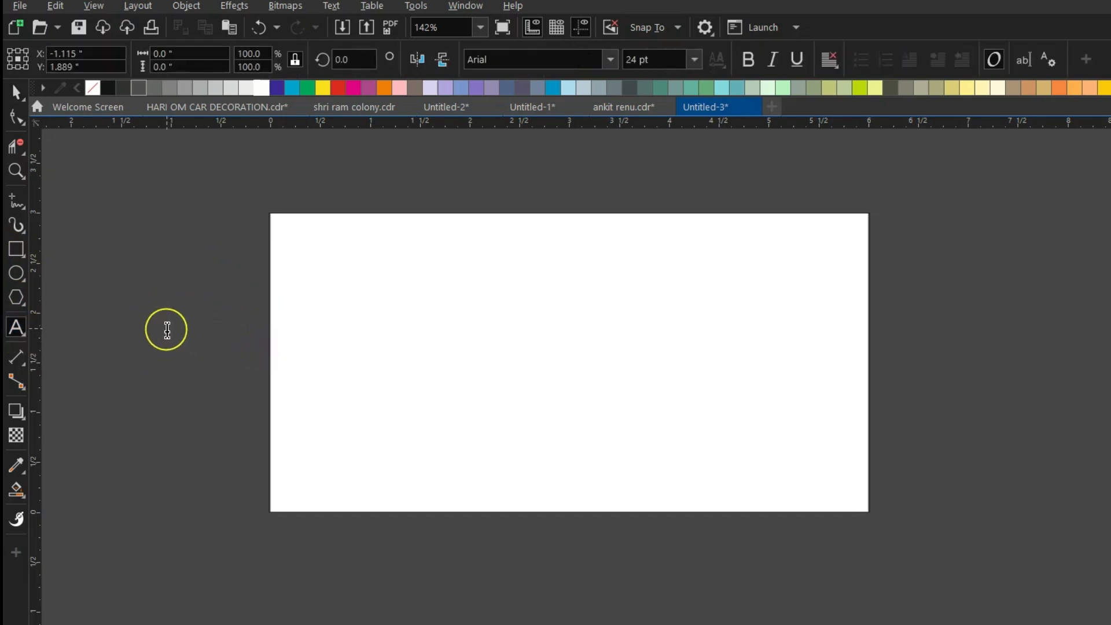
double_click(163, 323)
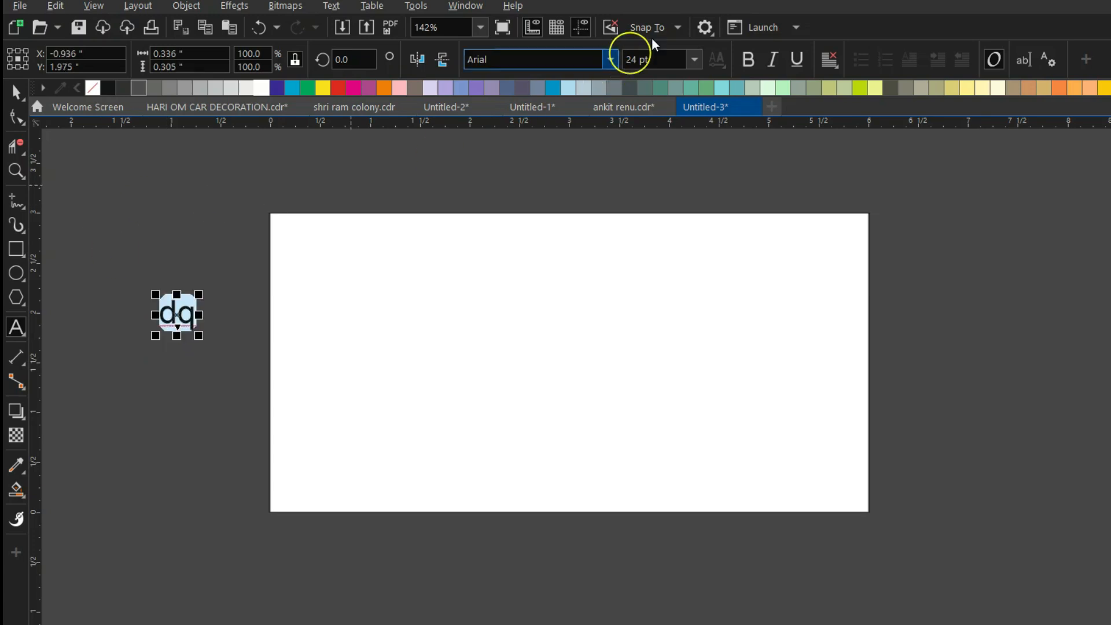
left_click(610, 58)
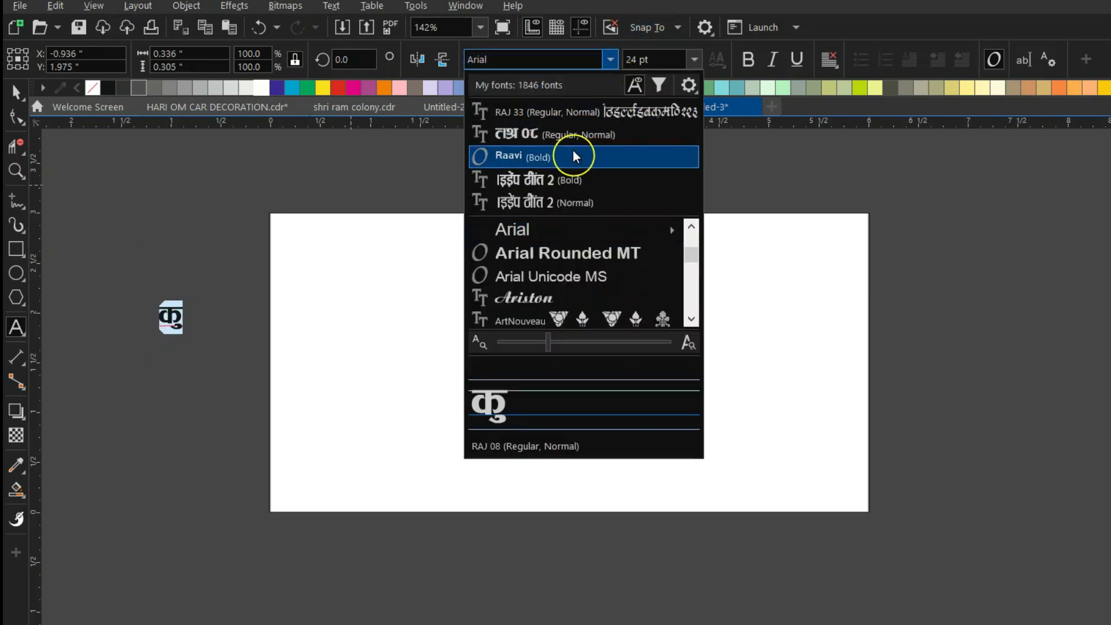
left_click(604, 112)
key("Right")
type("'kk")
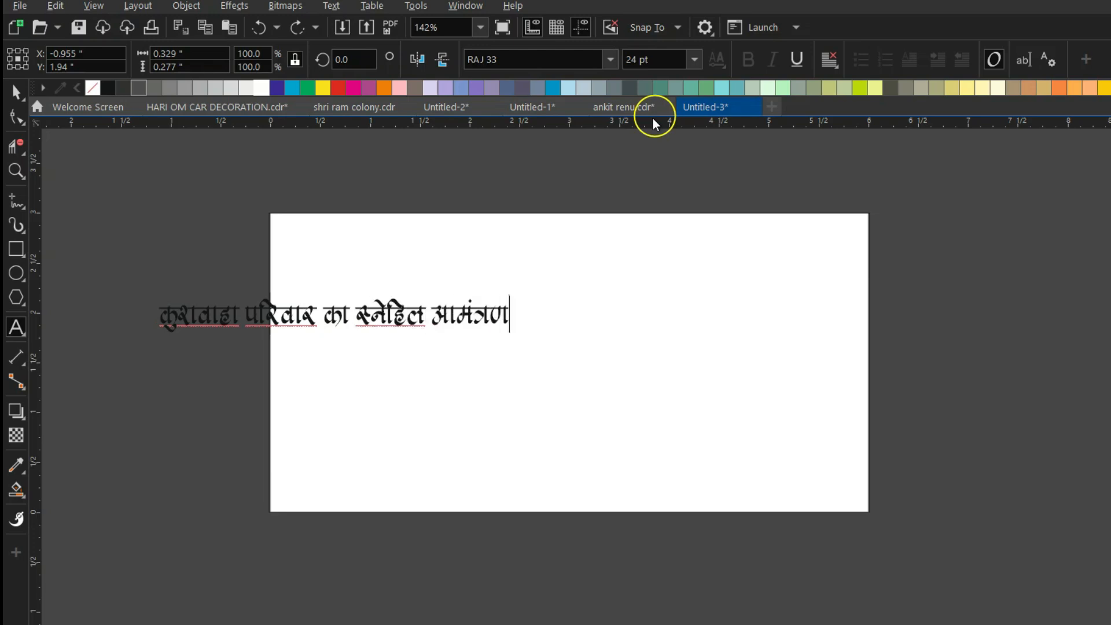
Scale the invitation line down and position it along the card's top.
left_click(16, 92)
left_click_drag(155, 337, 809, 245)
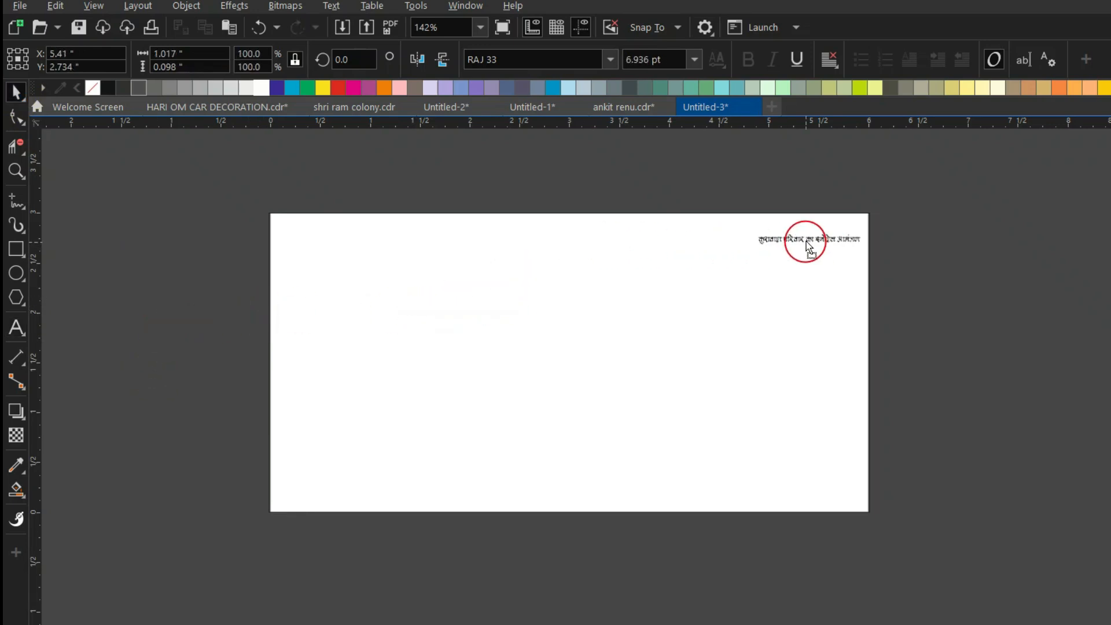
scroll(885, 203, "up", 4)
left_click_drag(739, 318, 851, 318)
left_click_drag(470, 277, 414, 282)
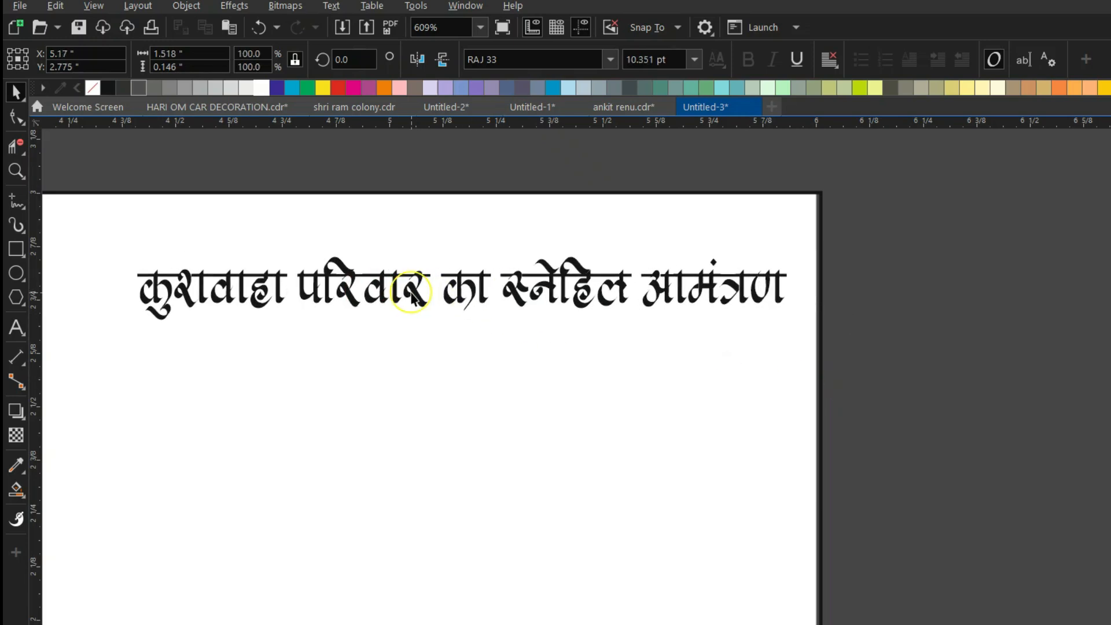
Warp the invitation line into an upward arch with an Envelope and move it down onto the card.
left_click(23, 419)
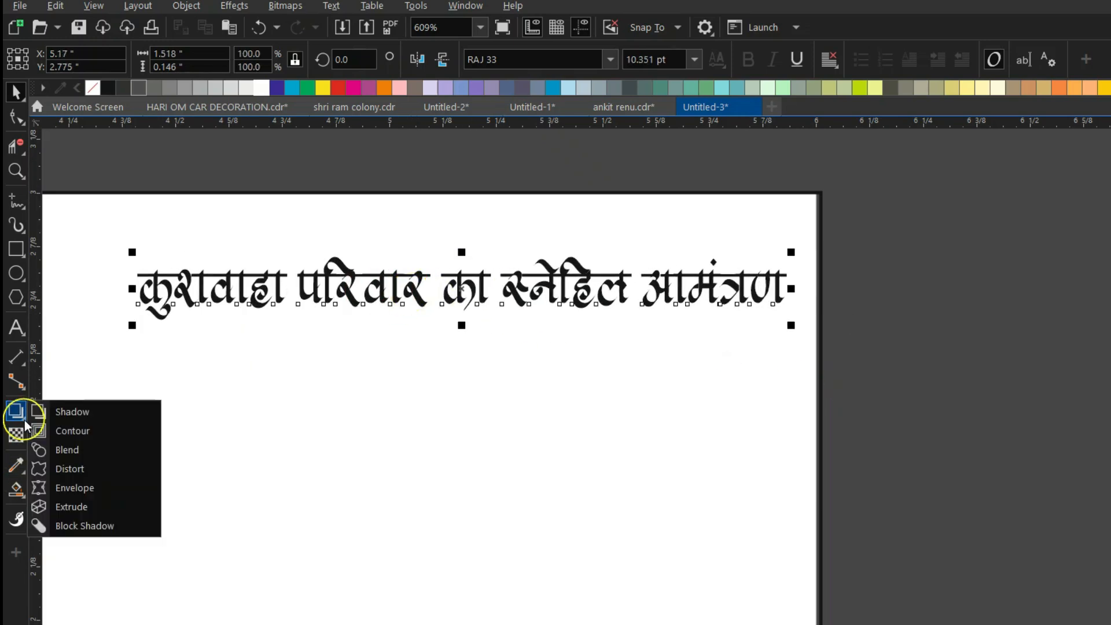
left_click(98, 495)
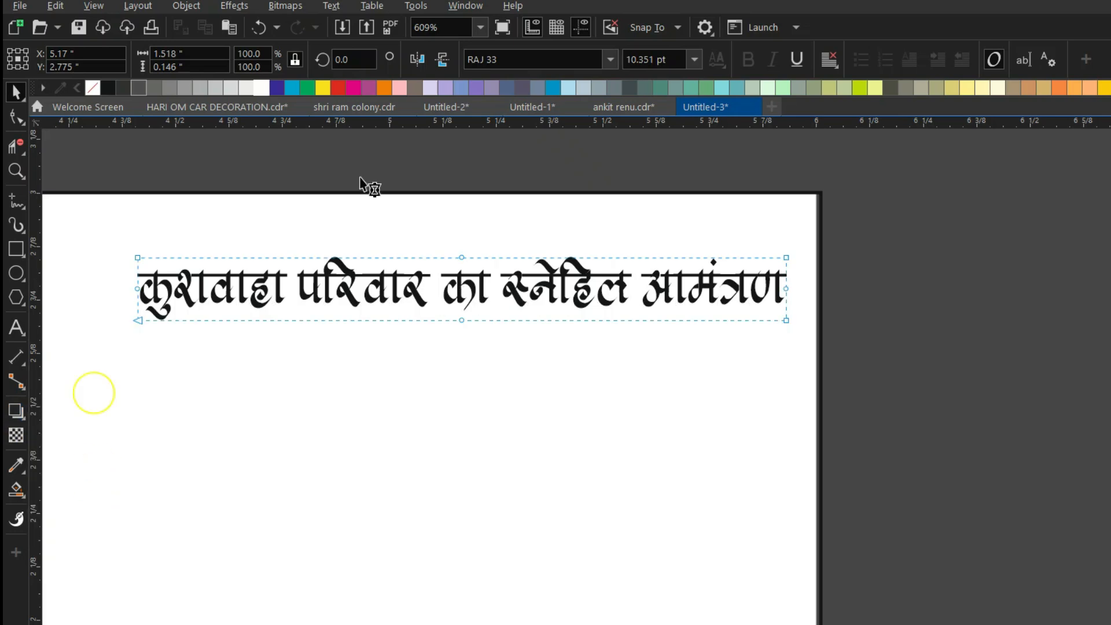
left_click_drag(461, 320, 454, 181)
left_click(16, 91)
left_click_drag(456, 221, 461, 290)
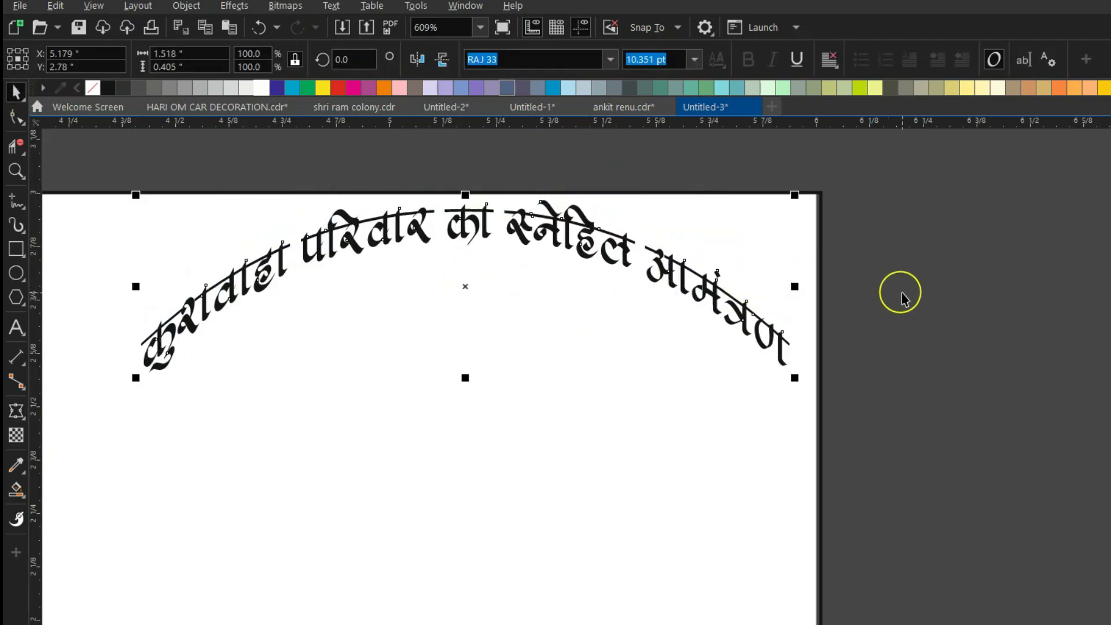
left_click(868, 296)
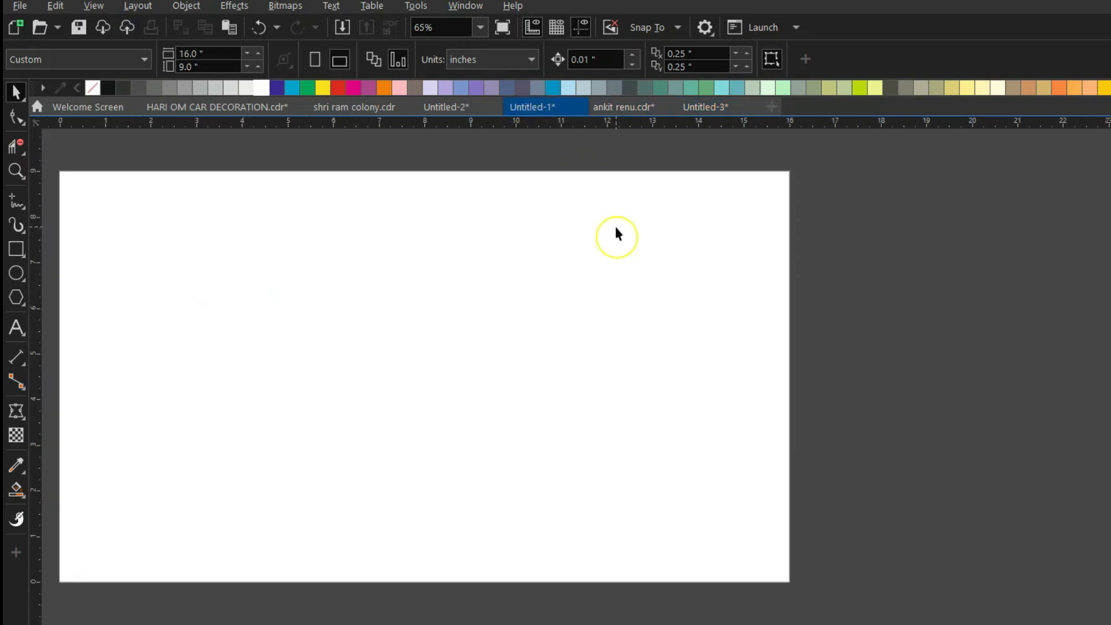
Select the शुभ विवाह artwork on the clipart page of Untitled-3.
left_click(453, 102)
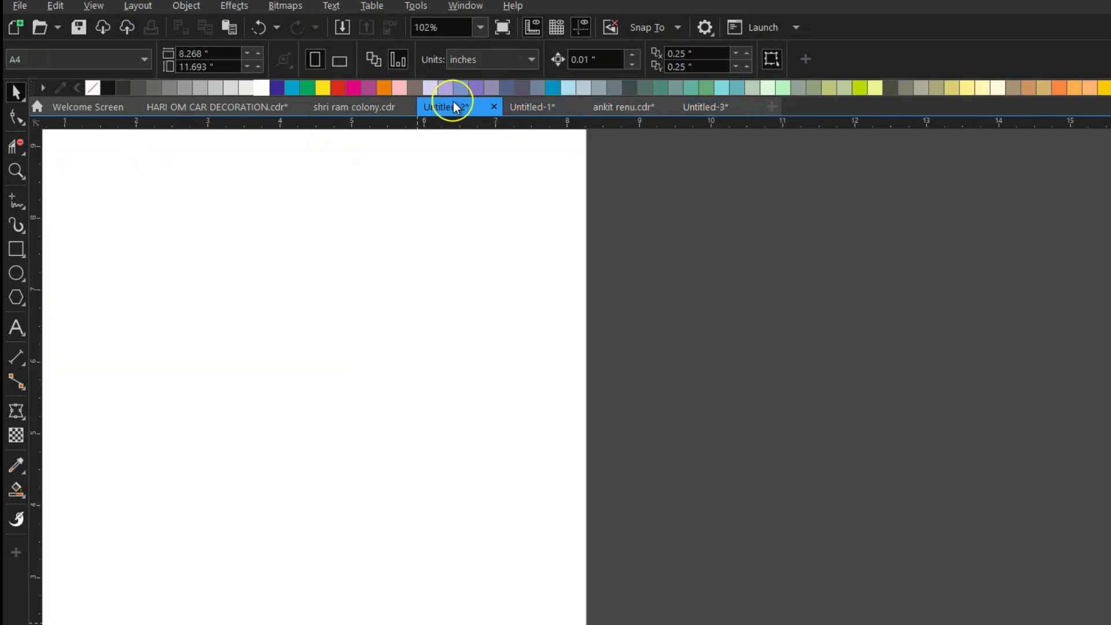
left_click(703, 110)
left_click(190, 624)
scroll(529, 381, "down", 3)
scroll(290, 359, "up", 1)
left_click(342, 392)
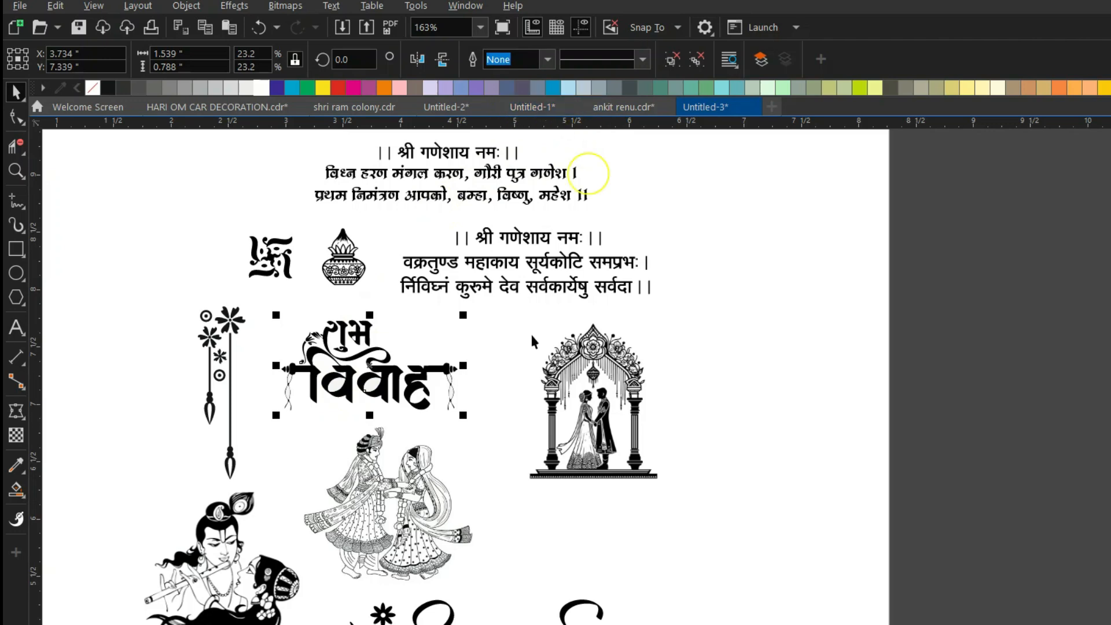
Paste the शुभ विवाह artwork on the card page, scaled down and placed beneath the arch.
left_click(153, 624)
key("ctrl+v")
left_click_drag(369, 368, 667, 439)
scroll(749, 452, "up", 2)
left_click_drag(764, 335, 723, 366)
scroll(724, 378, "up", 1)
left_click_drag(552, 451, 557, 399)
Centre-align the शुभ विवाह artwork with the arched invitation line.
left_click(525, 297, "shift")
key("c")
left_click(537, 202)
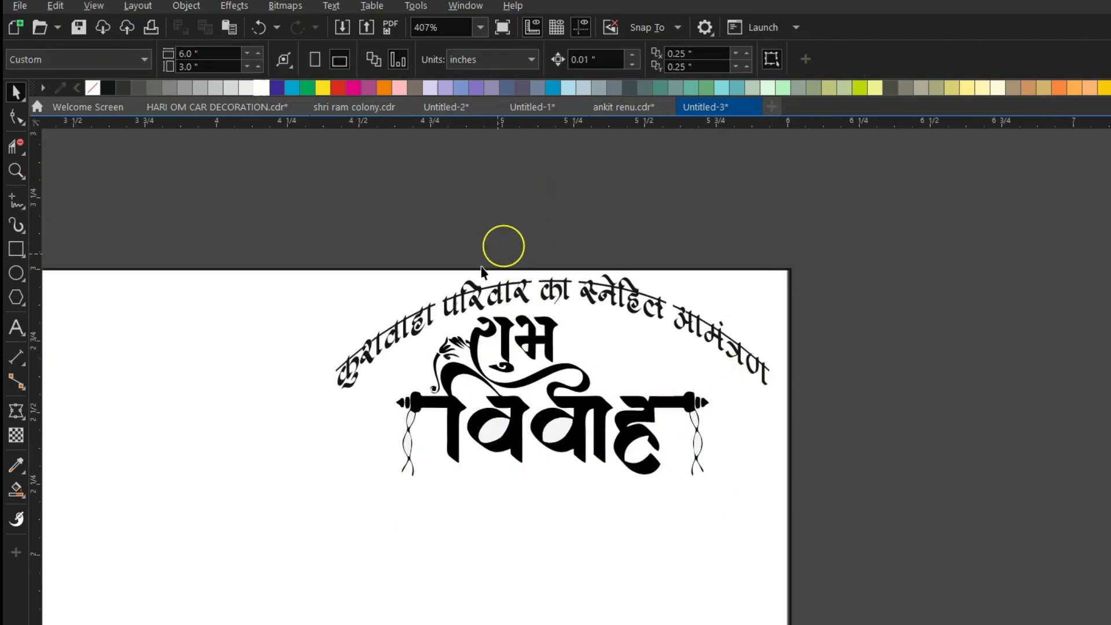
scroll(526, 222, "down", 1)
scroll(627, 391, "up", 1)
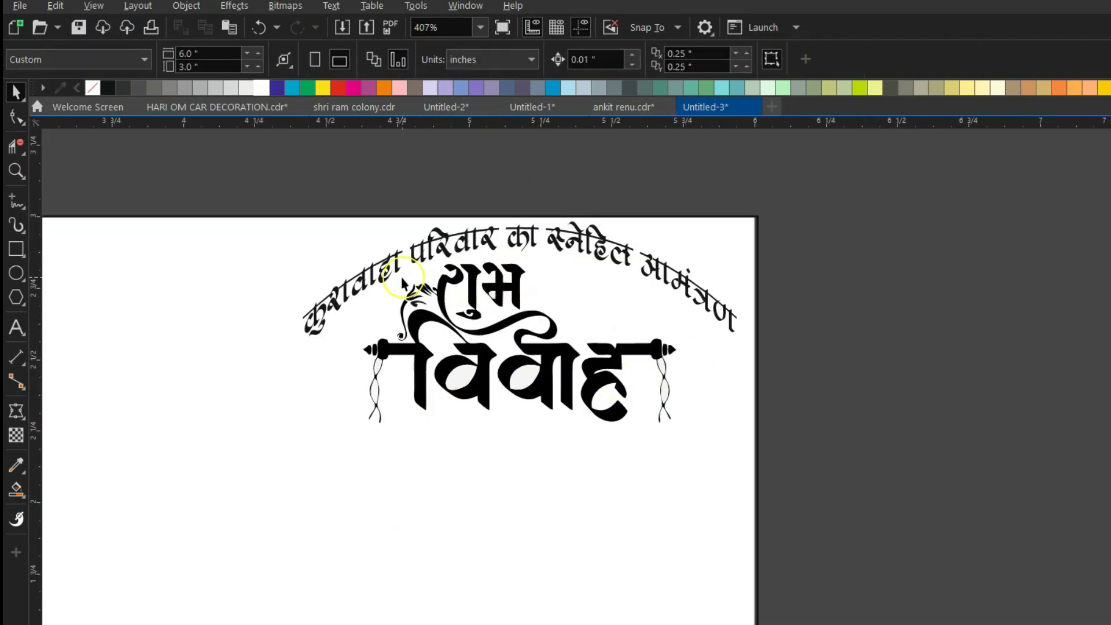
Add 'टीका भांवर एवं प्रीतिभोज' in RAJ 08, scaled and placed under the header.
left_click(18, 328)
left_click(295, 485)
type("sdf")
key("ctrl+a")
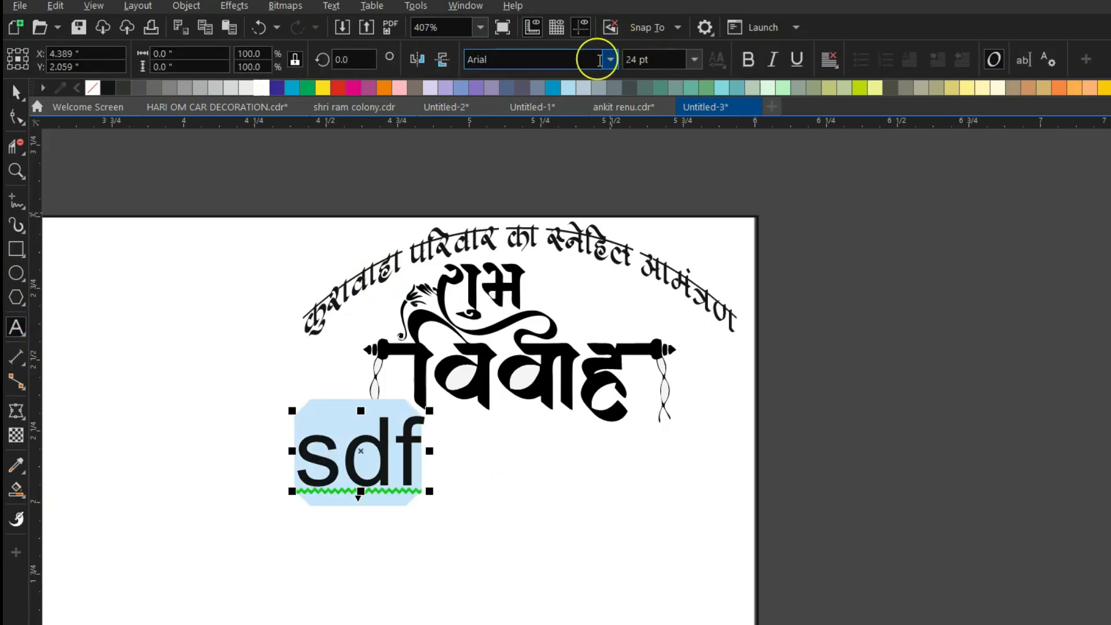
left_click(609, 59)
left_click(581, 140)
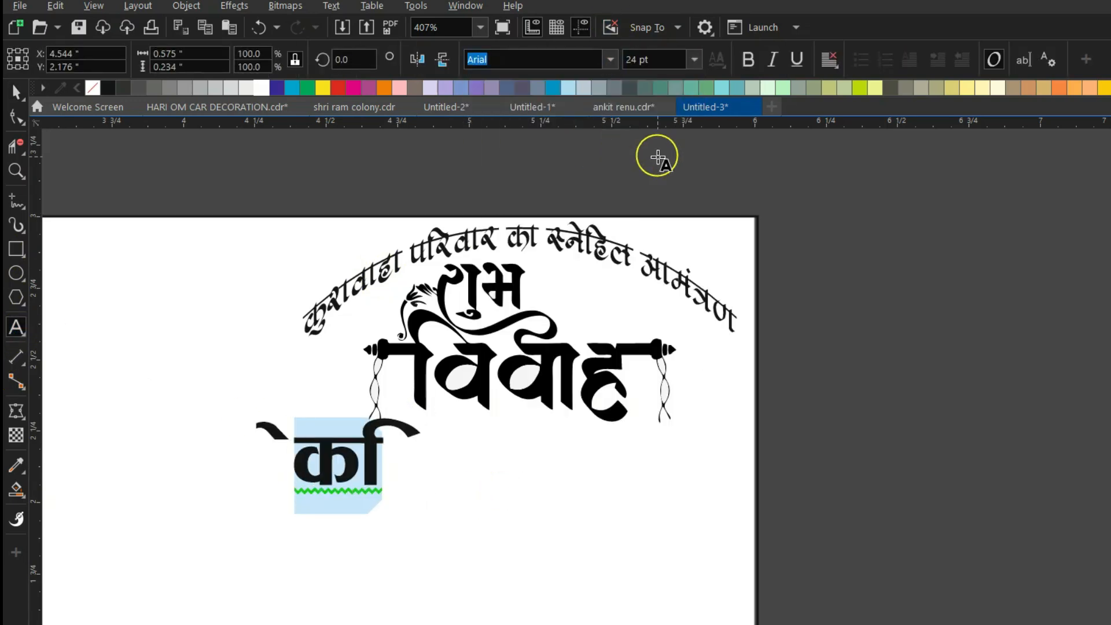
type("Vhdk Hkka")
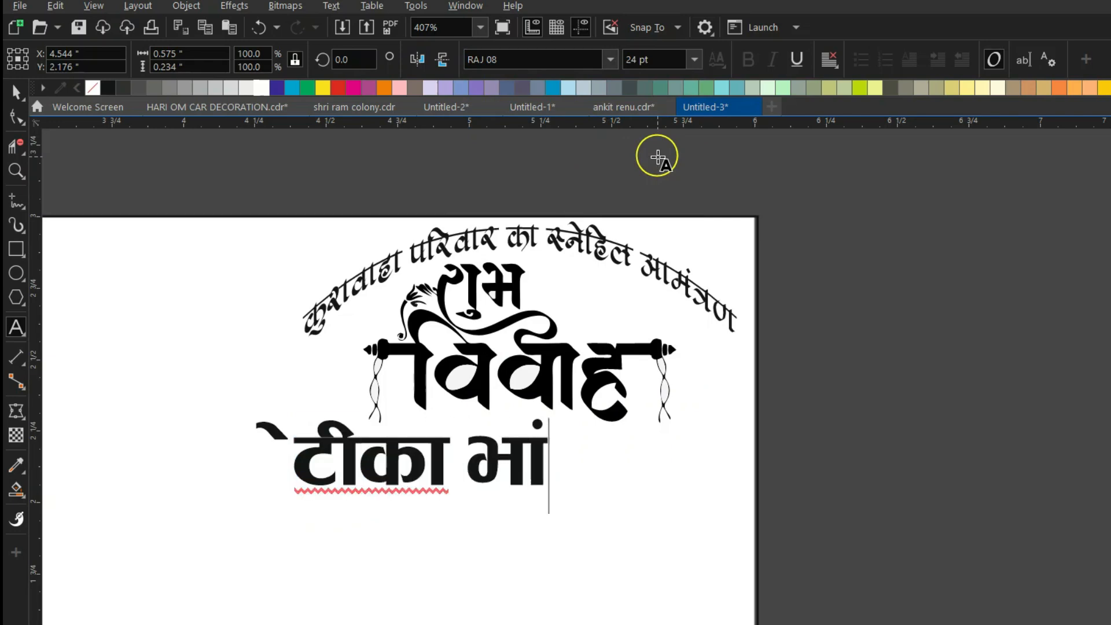
type("oj ,oa izhf")
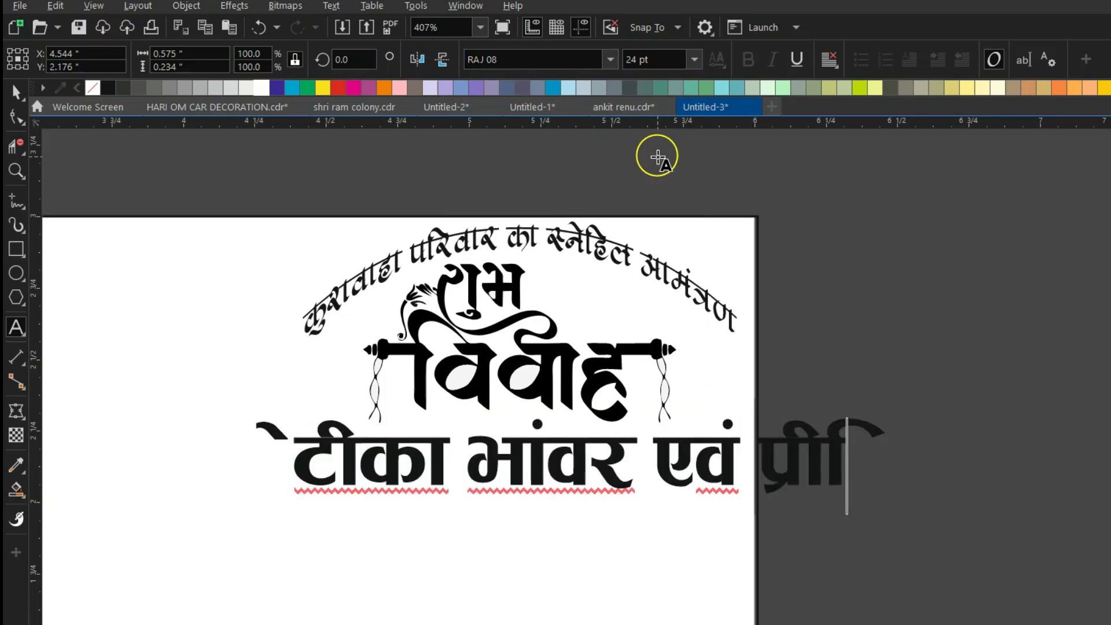
type("rHkkst")
left_click(16, 91)
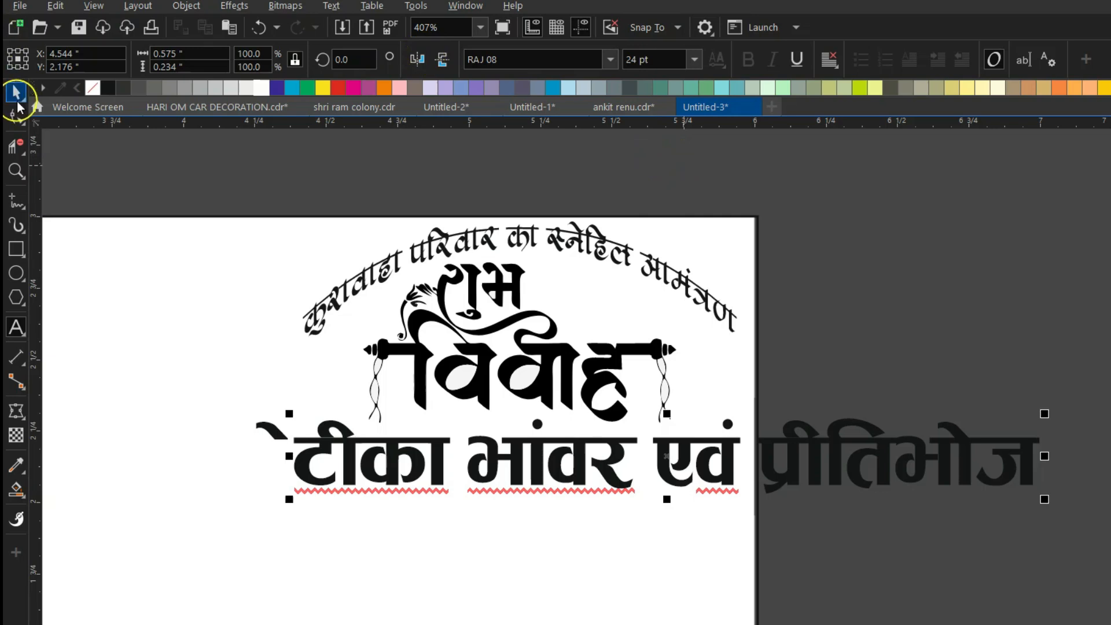
left_click_drag(1045, 413, 704, 405)
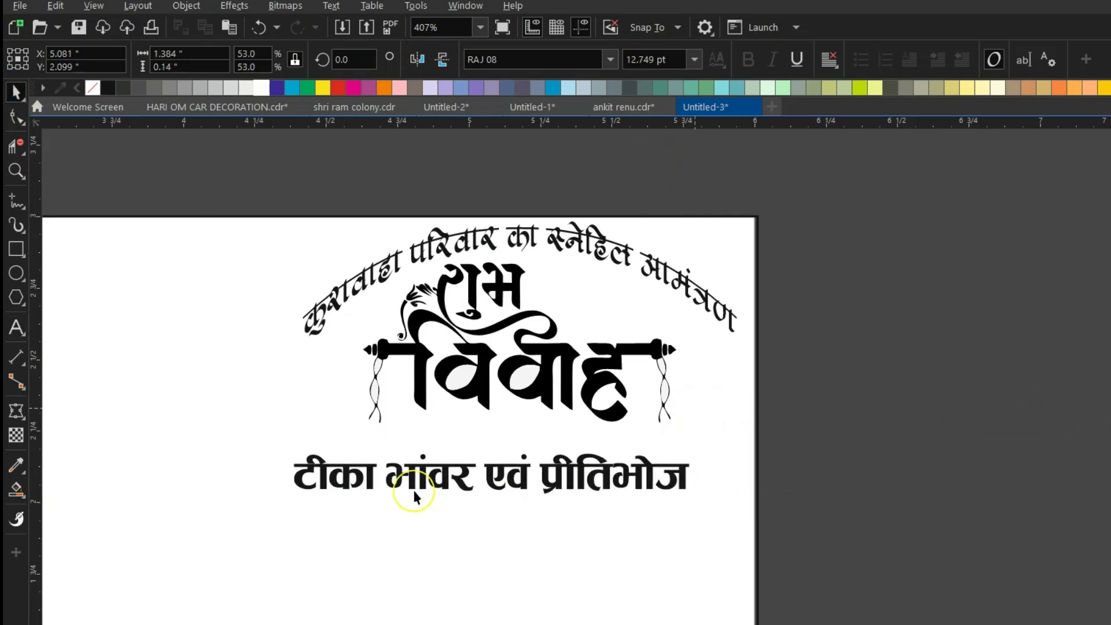
left_click_drag(493, 474, 522, 457)
Duplicate the line below and change the copy to 'शुक्रवार १८ जून २०२६'.
key("ctrl+a")
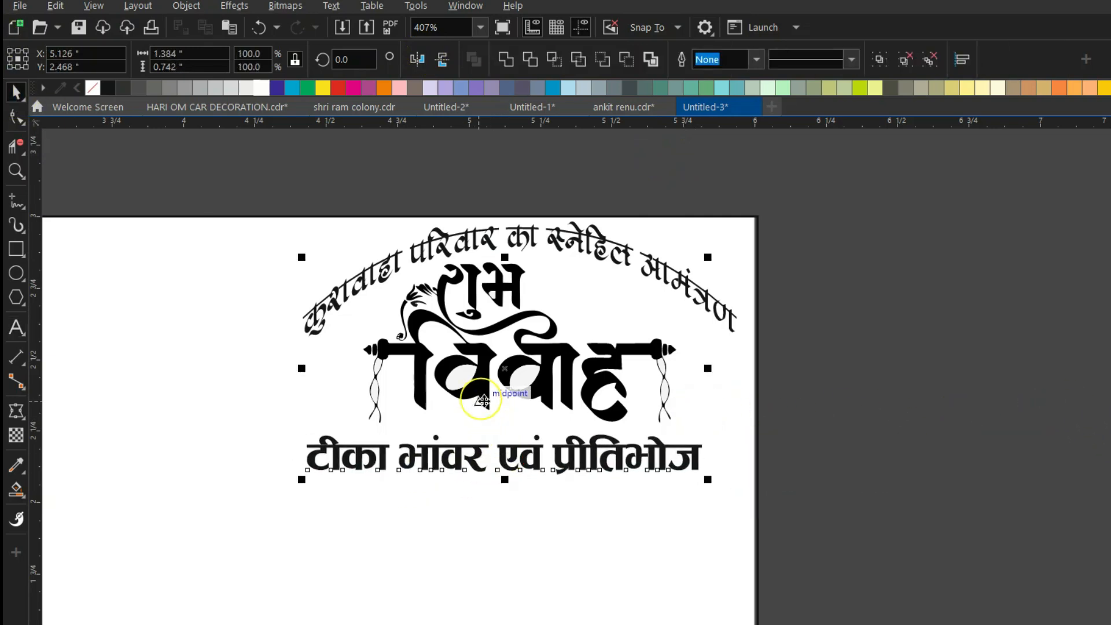
left_click(884, 433)
left_click(510, 454)
left_click_drag(513, 455, 509, 508)
key("F8")
key("ctrl+a")
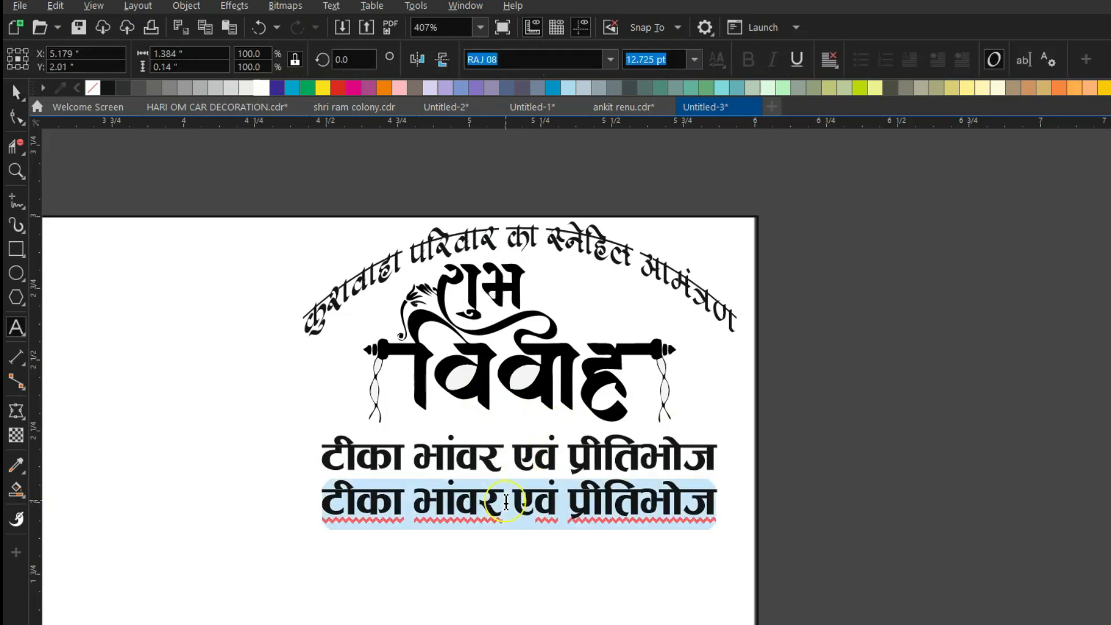
type("शुकवा")
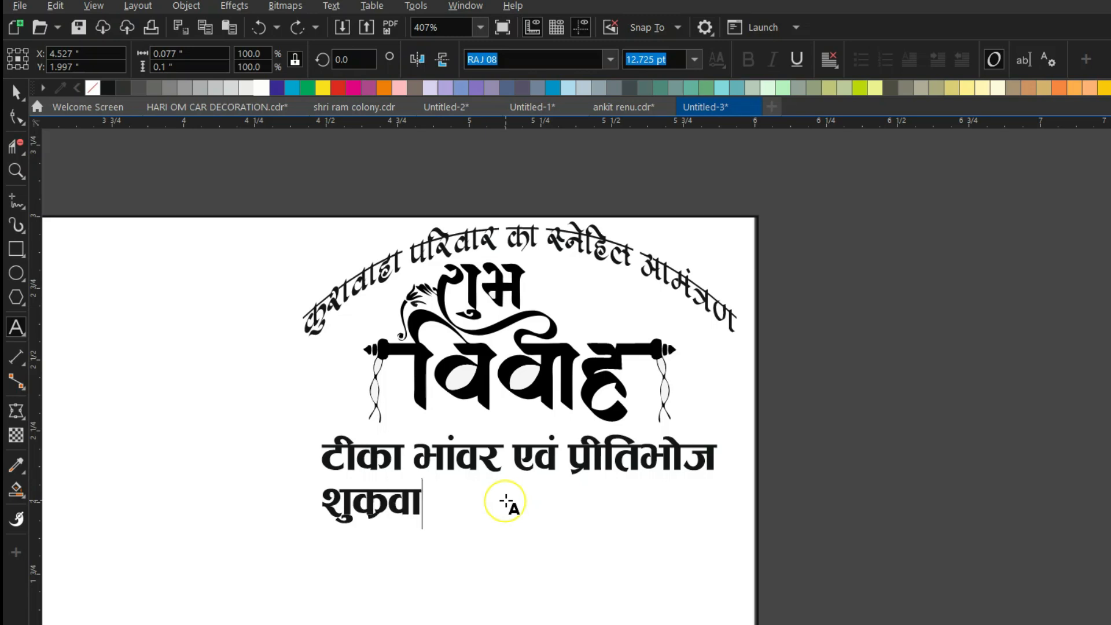
type("ुक्रवार १८ जून ")
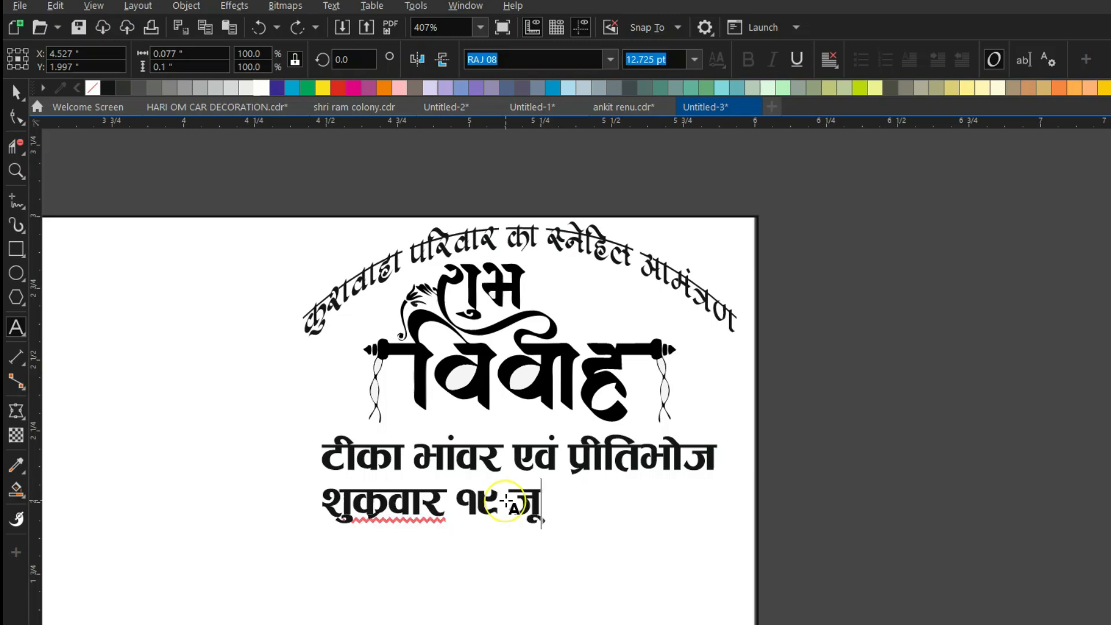
type("२०२६")
left_click(16, 91)
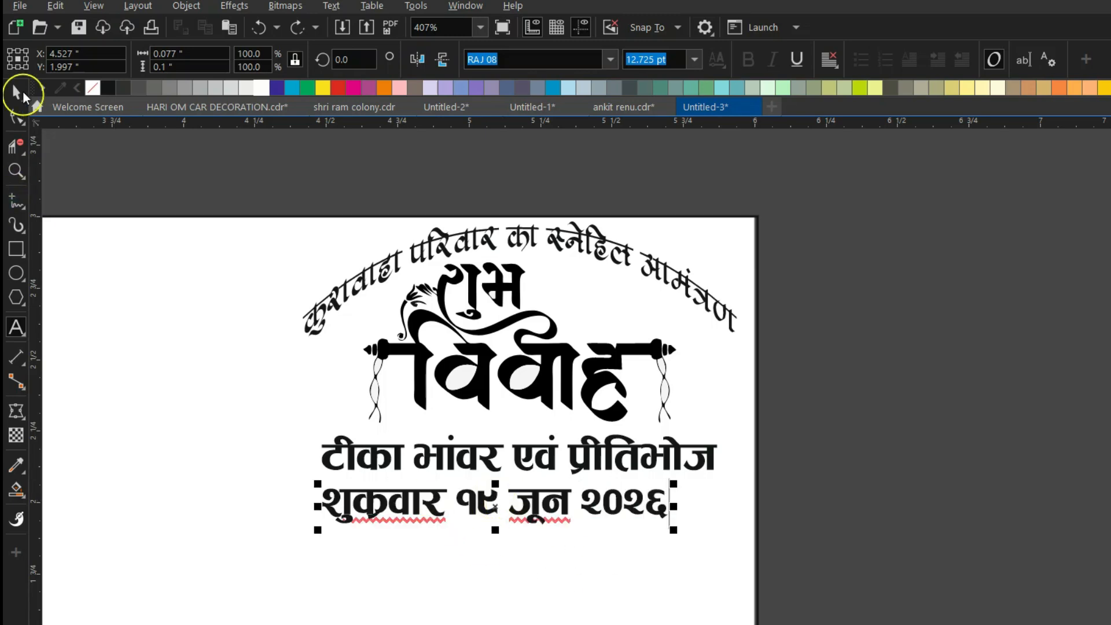
Give both lines the Abbasi Bhaskar 2 font and remove bold from the date line.
left_click(611, 60)
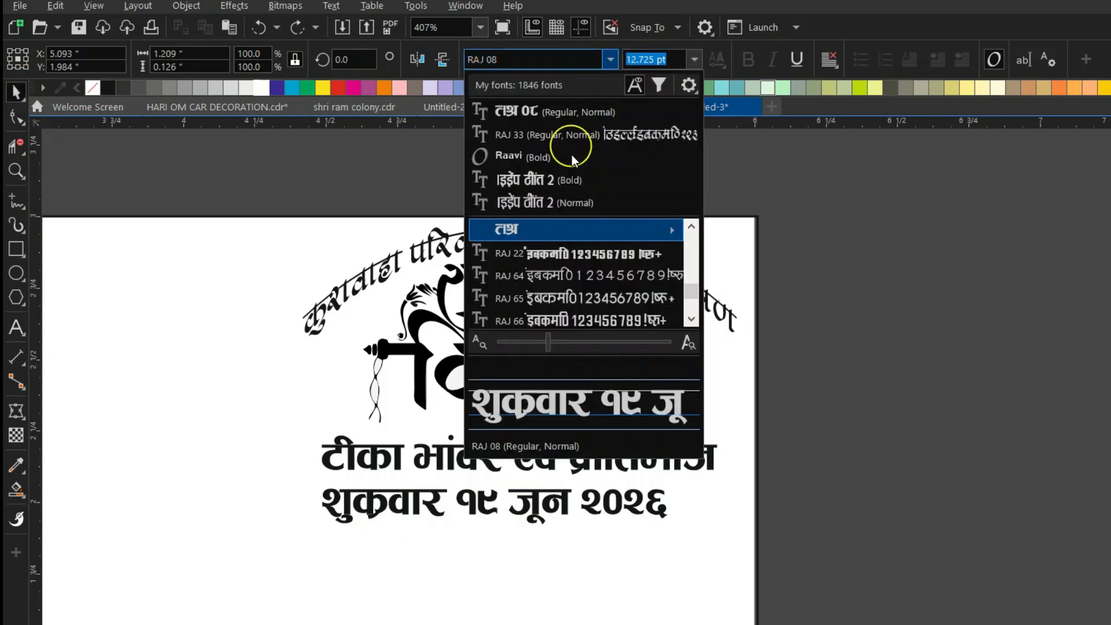
left_click(554, 185)
left_click_drag(457, 501, 506, 500)
left_click(514, 462)
left_click(611, 59)
left_click(578, 112)
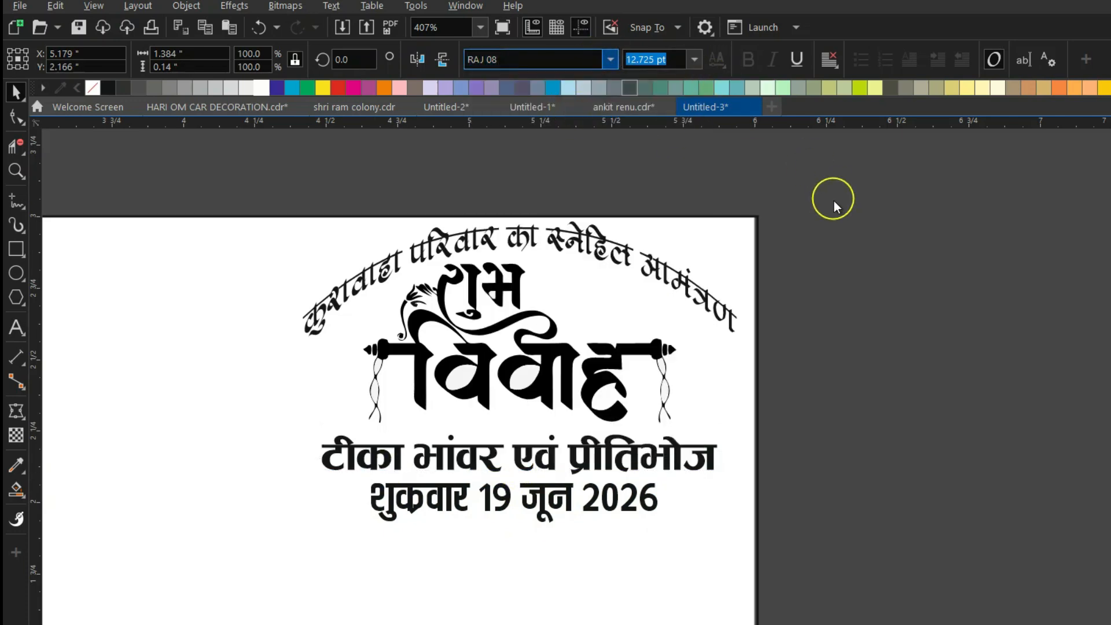
left_click(534, 514)
left_click(749, 59)
Centre the टीका भांवर line under the header artwork and set it to 13 pt.
left_click(507, 457)
left_click(580, 405, "shift")
key("c")
left_click(806, 424)
left_click(566, 462)
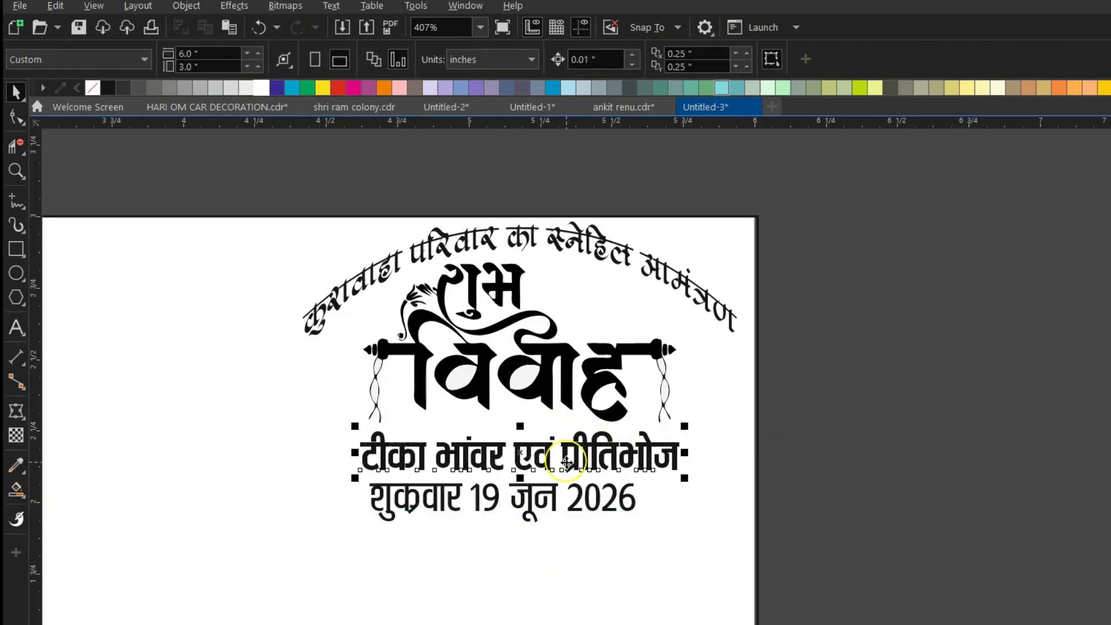
left_click_drag(671, 61, 583, 61)
type("14")
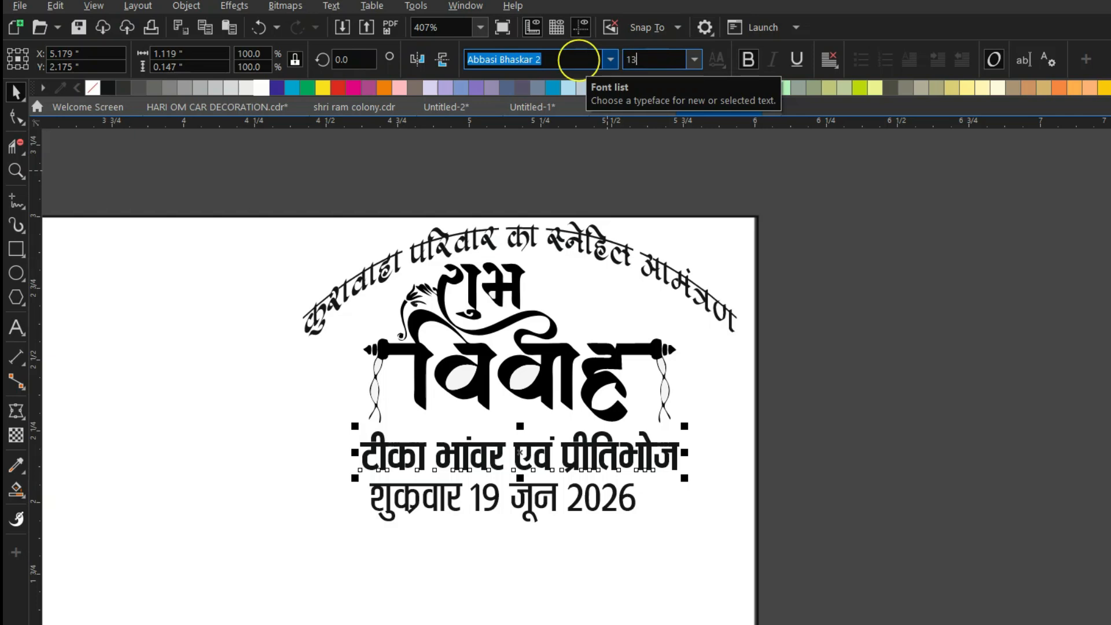
type("3")
key("Return")
Centre the date line directly beneath the टीका भांवर line.
left_click(521, 508)
left_click(632, 375)
left_click(536, 514)
left_click(574, 55)
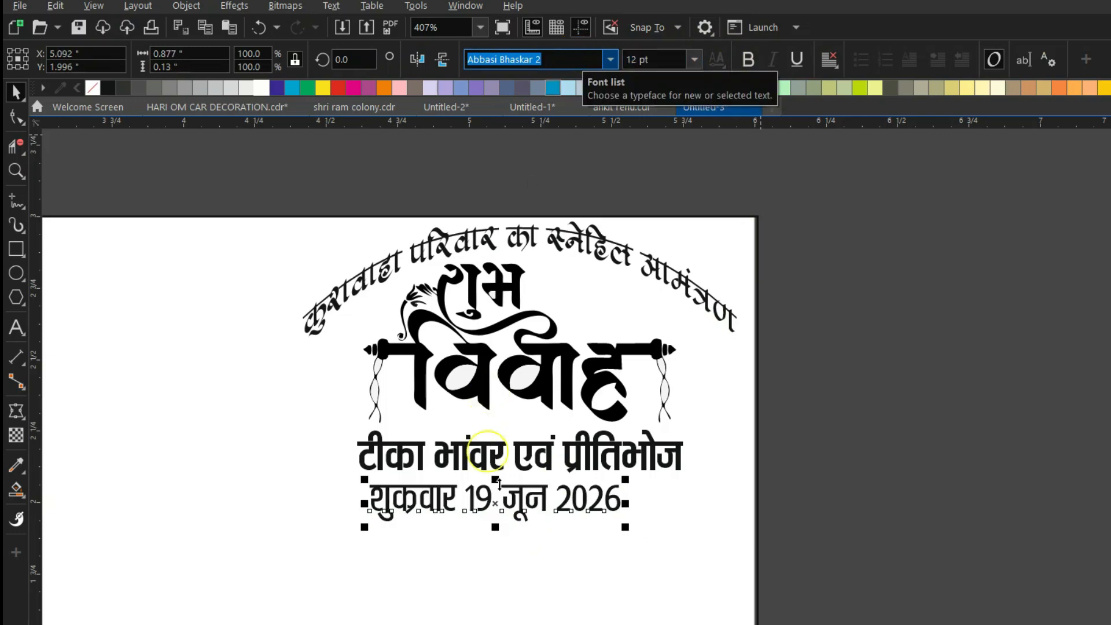
left_click(493, 460, "shift")
key("c")
left_click(875, 460)
scroll(471, 236, "down", 1)
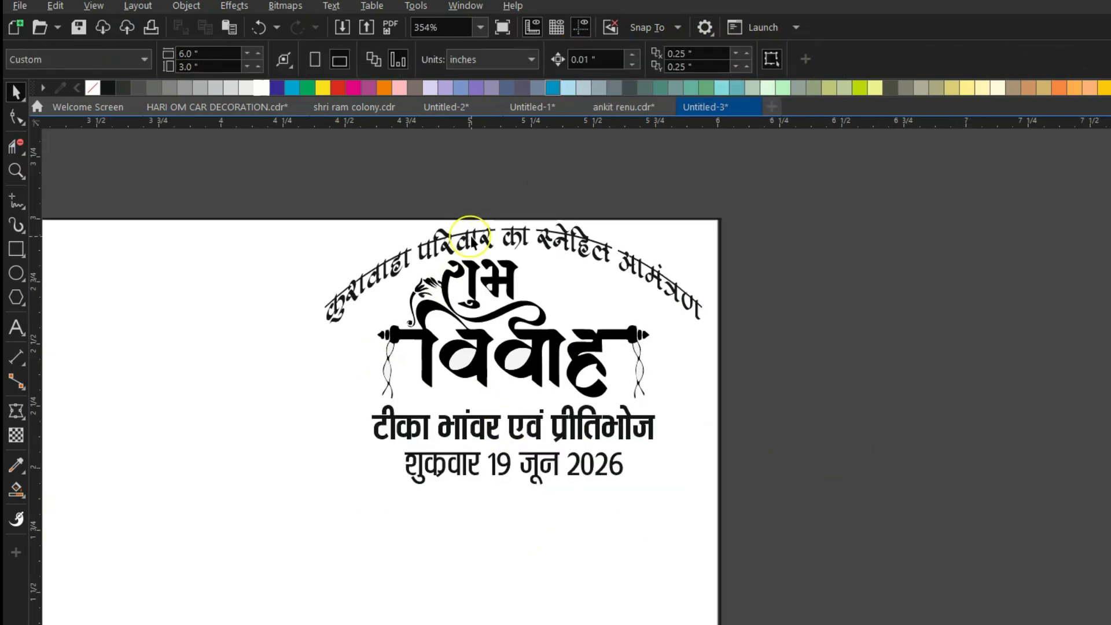
scroll(568, 360, "up", 1)
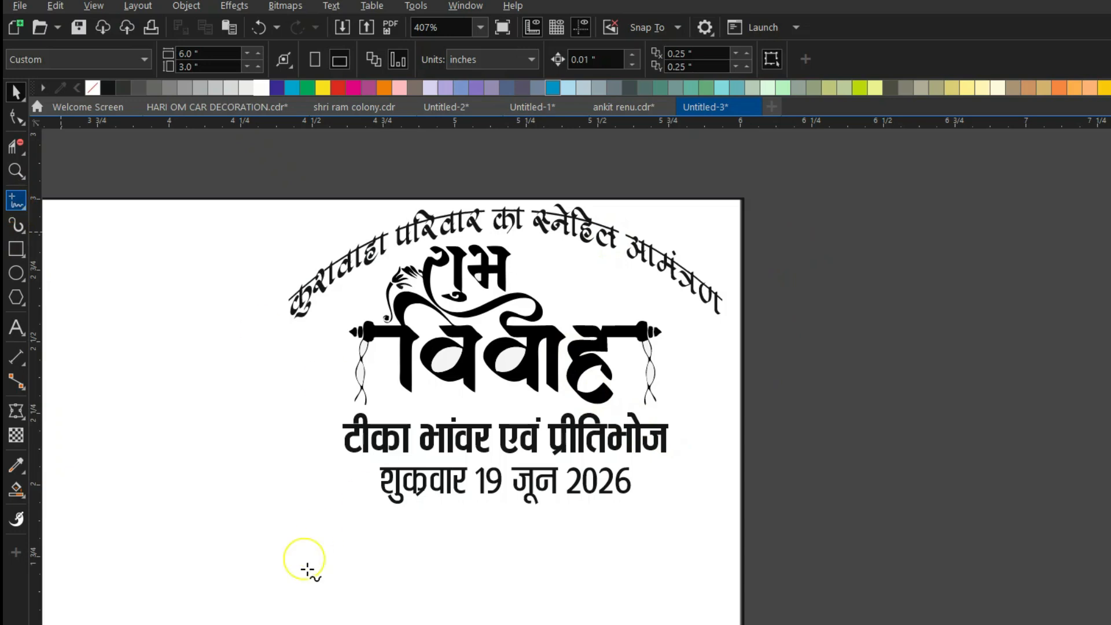
Draw a horizontal divider line under the date, shortened and centred beneath it.
left_click(280, 546)
left_click(696, 546)
key("space")
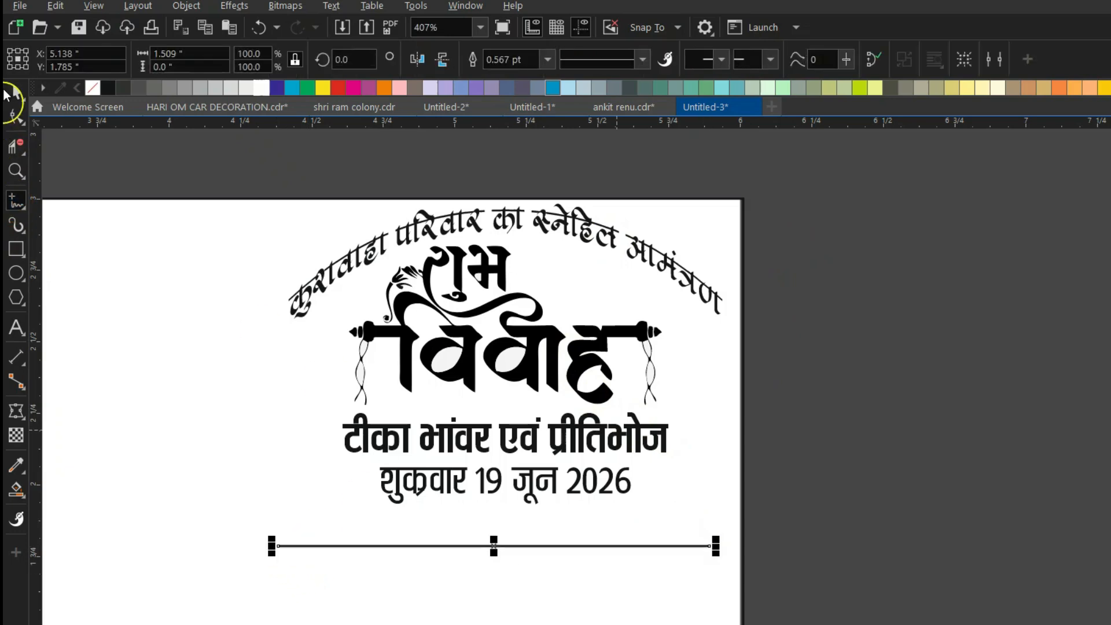
left_click_drag(492, 545, 499, 519)
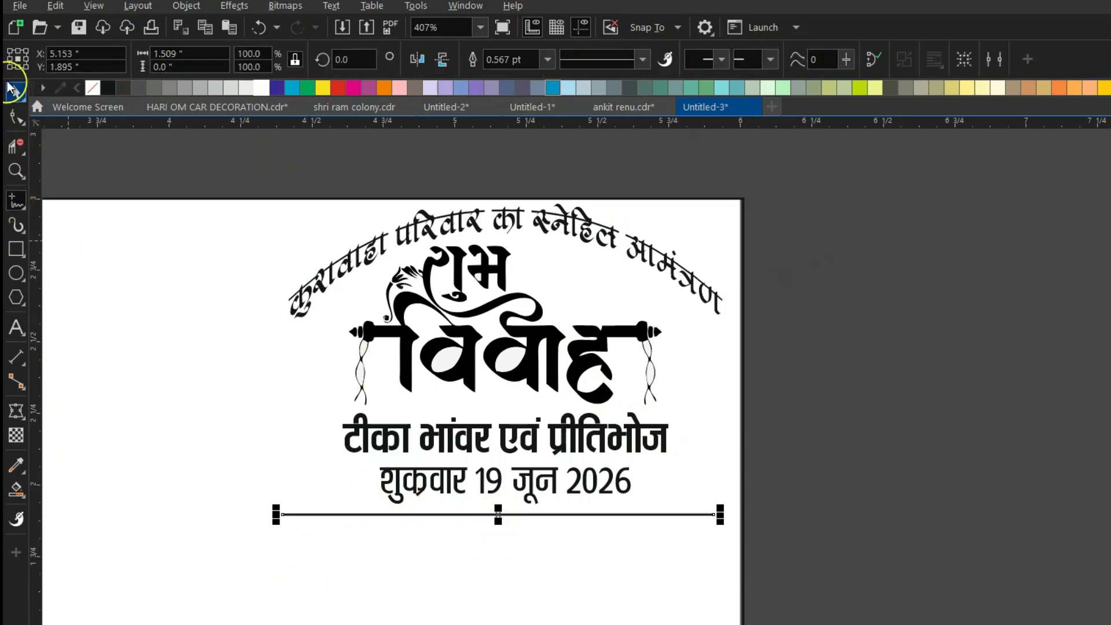
left_click_drag(276, 514, 308, 515)
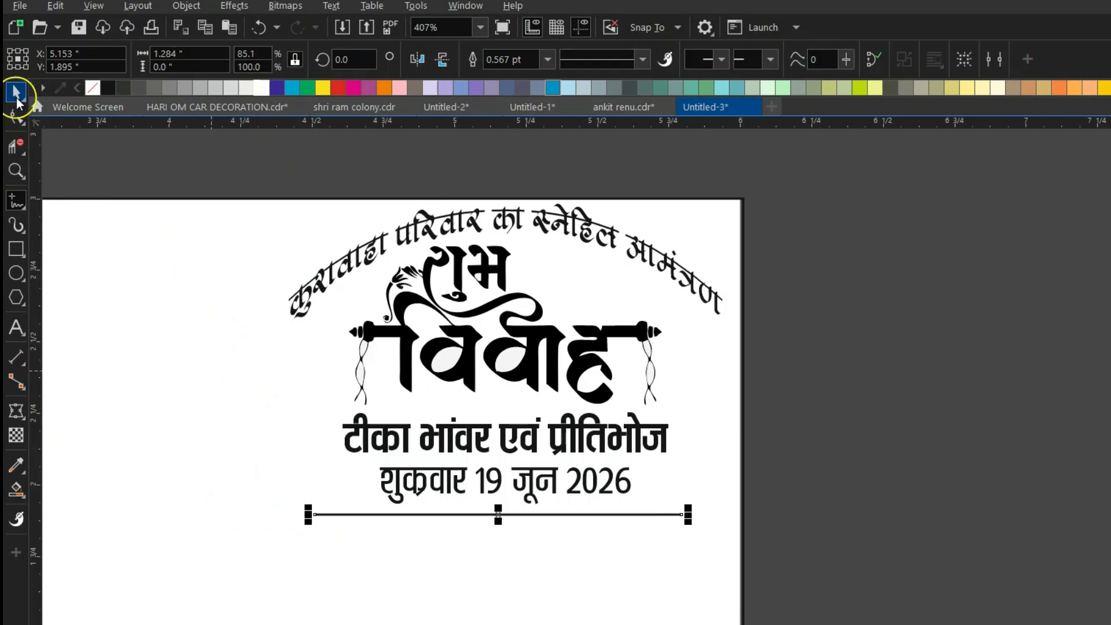
left_click(451, 493, "shift")
key("c")
left_click(819, 444)
scroll(539, 527, "up", 1)
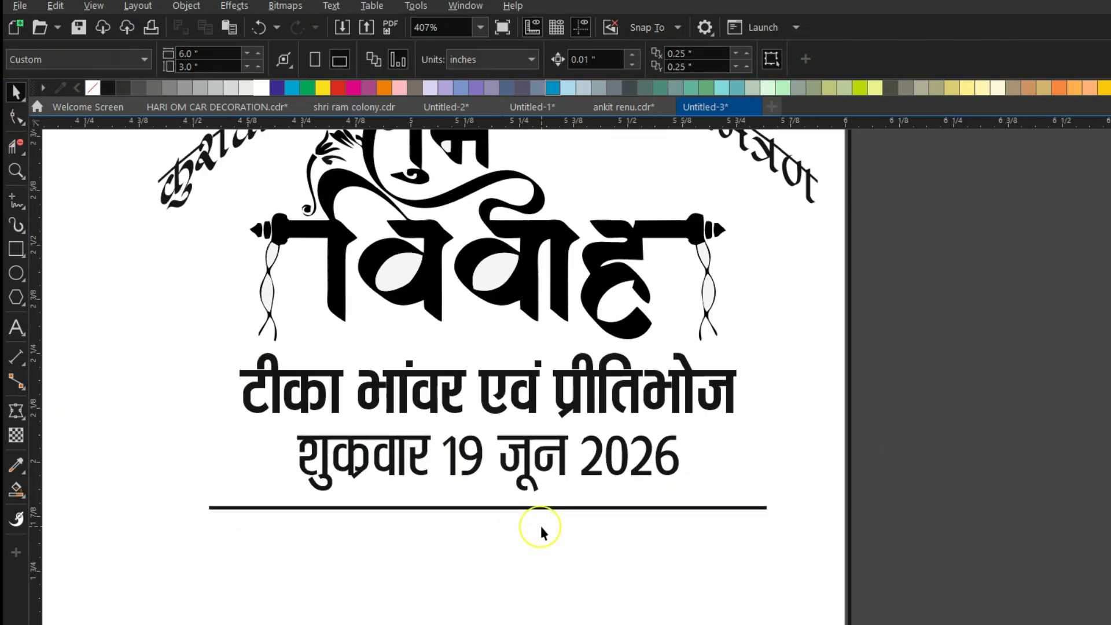
Add three small circles centred on the divider and trim the divider evenly.
left_click(16, 273)
scroll(486, 515, "up", 1)
left_click_drag(367, 461, 401, 493)
key("space")
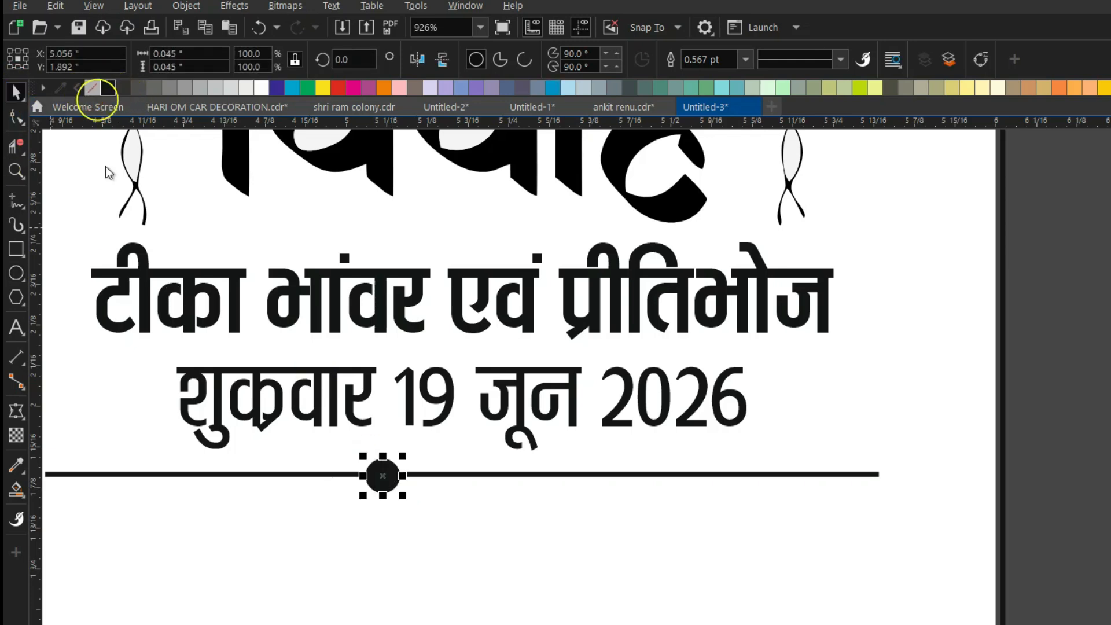
left_click(318, 474, "shift")
key("c")
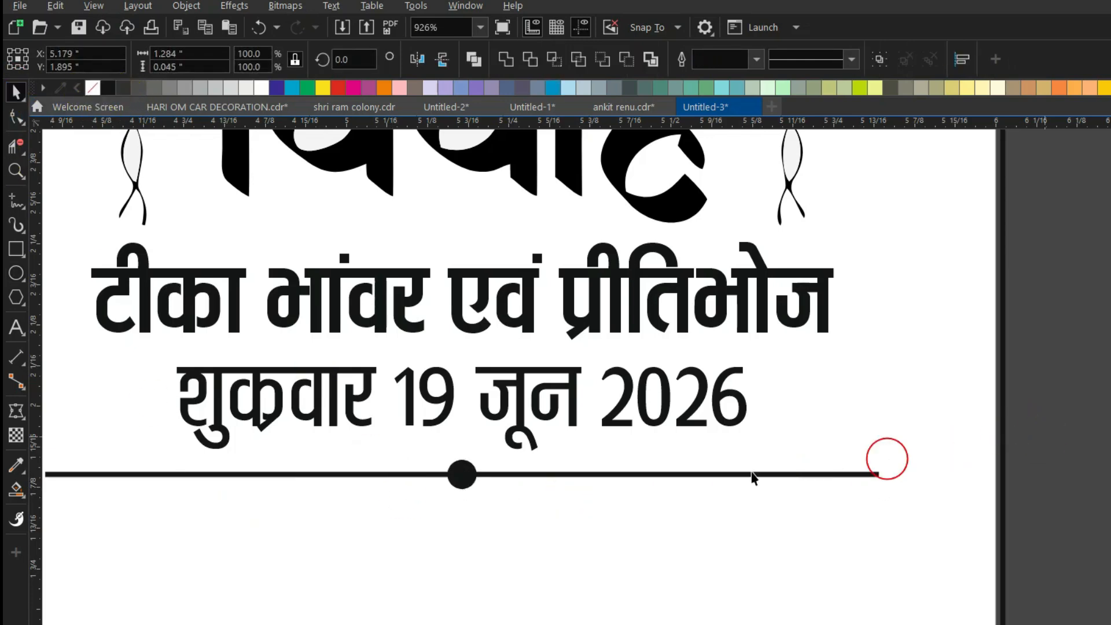
left_click(753, 475, "shift")
left_click_drag(484, 486, 421, 474)
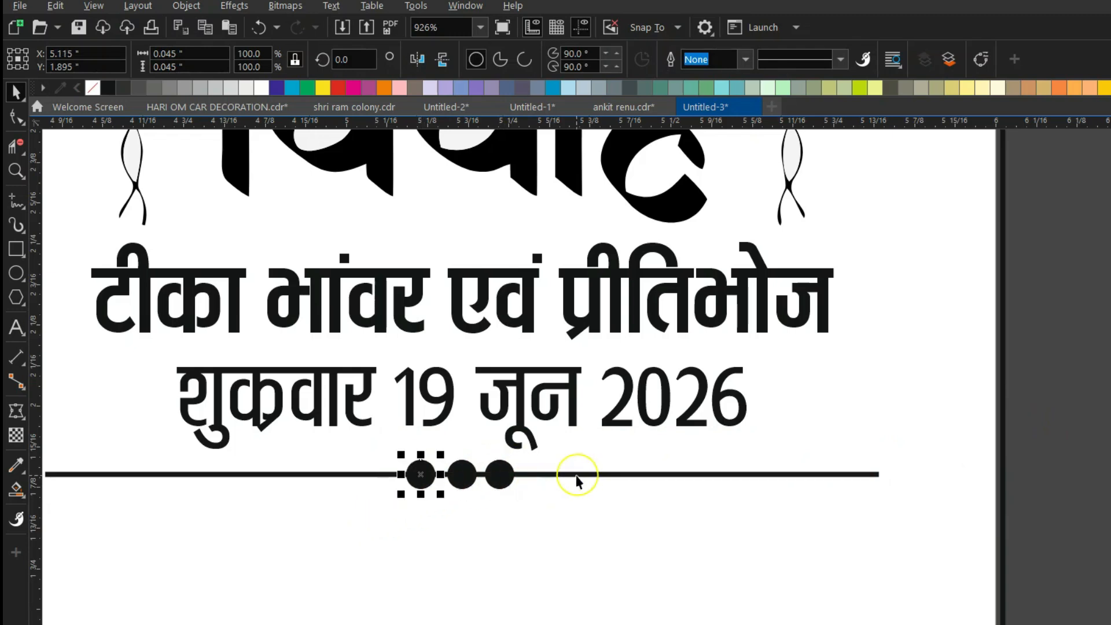
left_click(579, 474)
left_click_drag(884, 474, 795, 485)
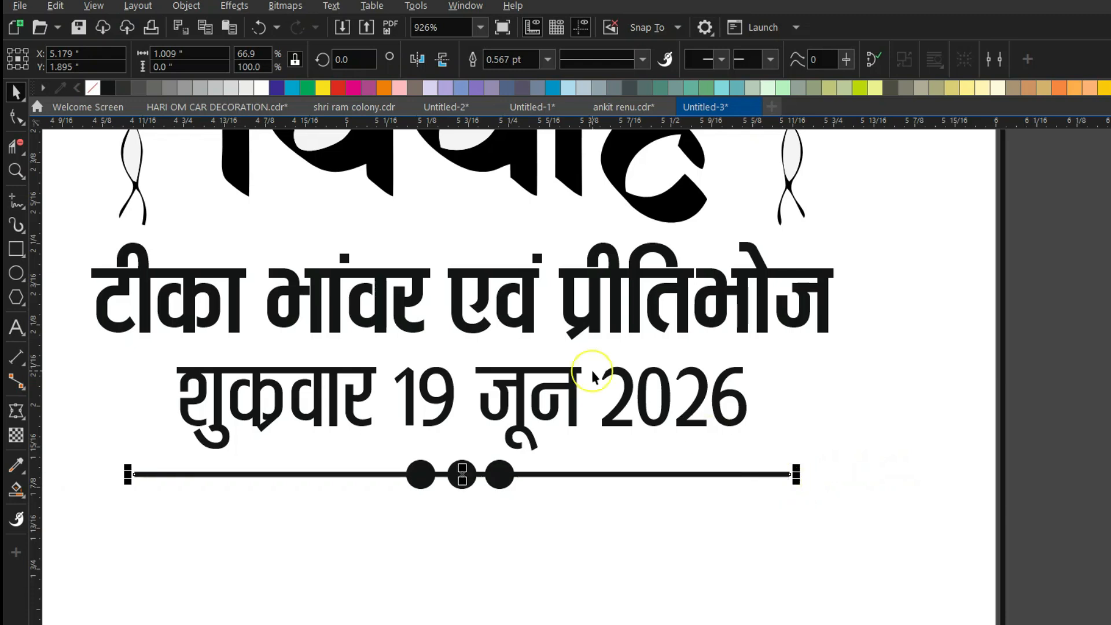
scroll(596, 369, "down", 1)
Marquee-select the whole heading block and group it with Ctrl+G.
left_click(1015, 382)
scroll(499, 480, "down", 1)
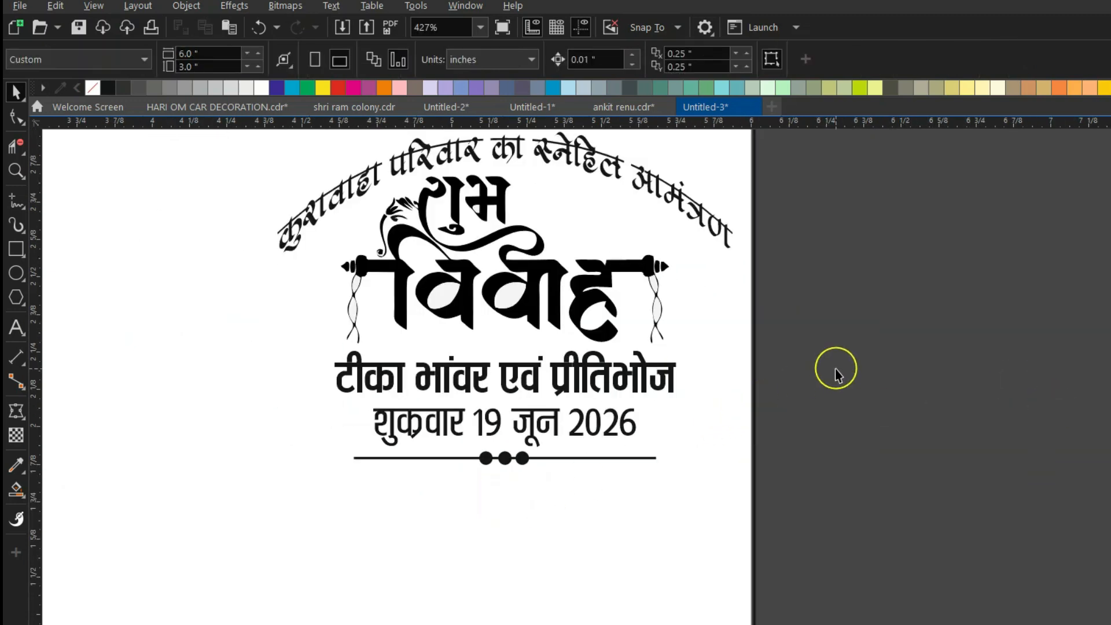
scroll(784, 425, "down", 1)
left_click_drag(796, 168, 327, 501)
key("ctrl+g")
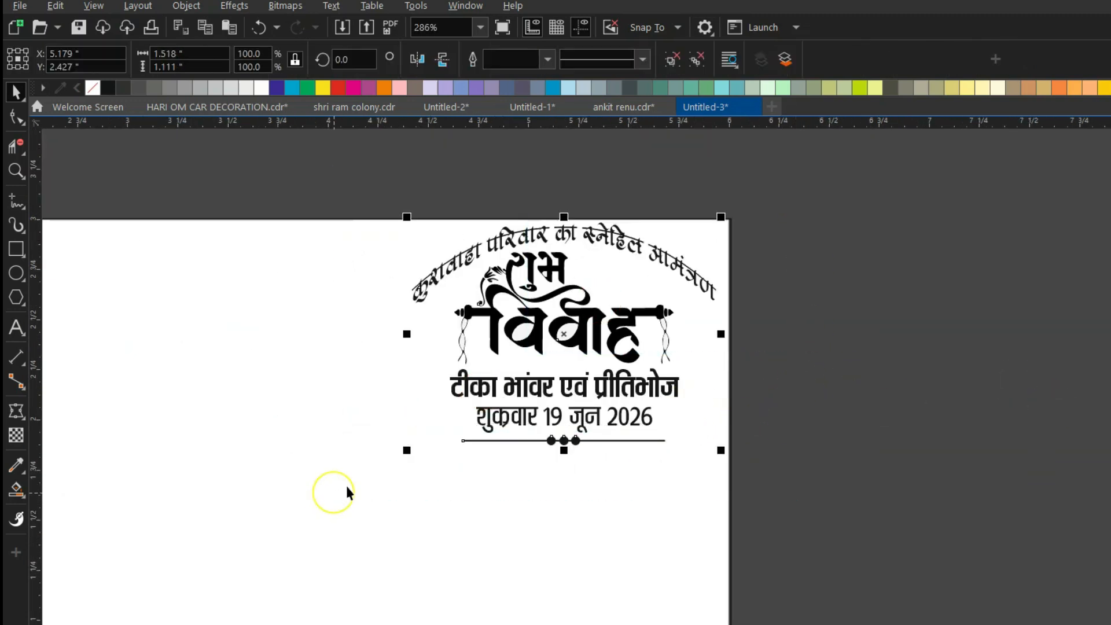
scroll(647, 273, "down", 1)
left_click(793, 365)
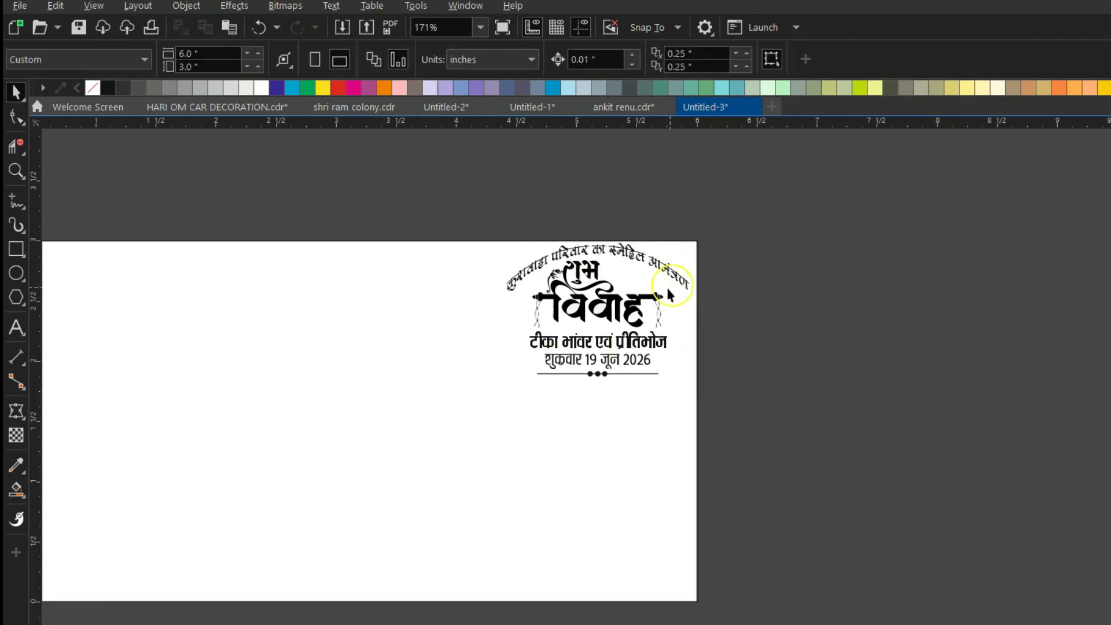
scroll(639, 292, "down", 1)
scroll(379, 305, "up", 1)
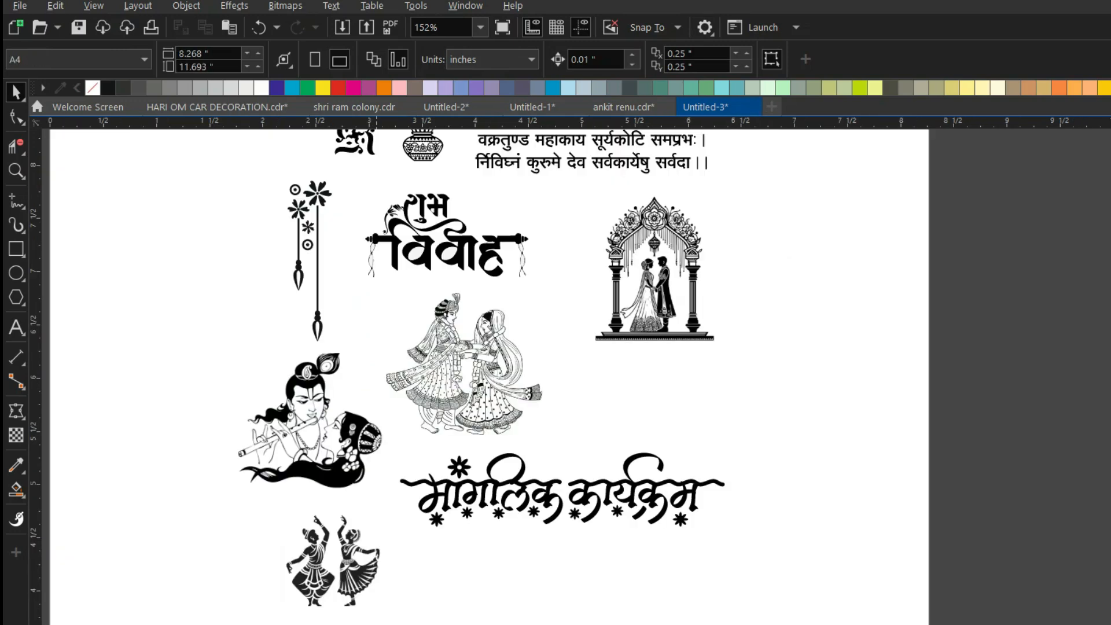
scroll(452, 538, "down", 2)
scroll(560, 271, "up", 1)
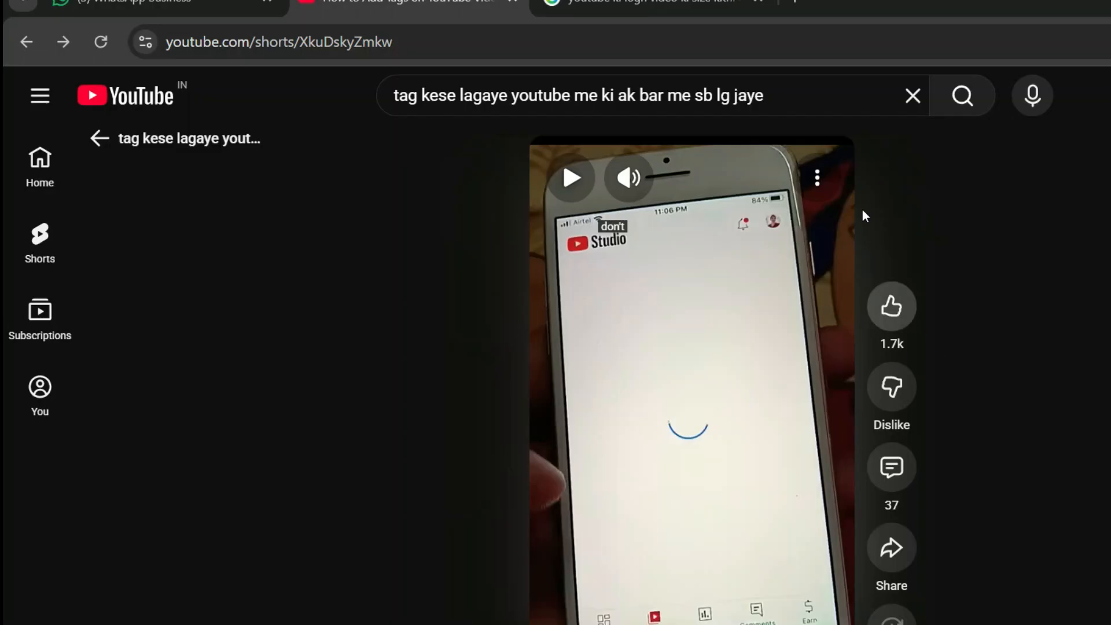
Search Google Images for 'ganesh ji vector' and copy the Lord Ganesha lineart image.
left_click(648, 5)
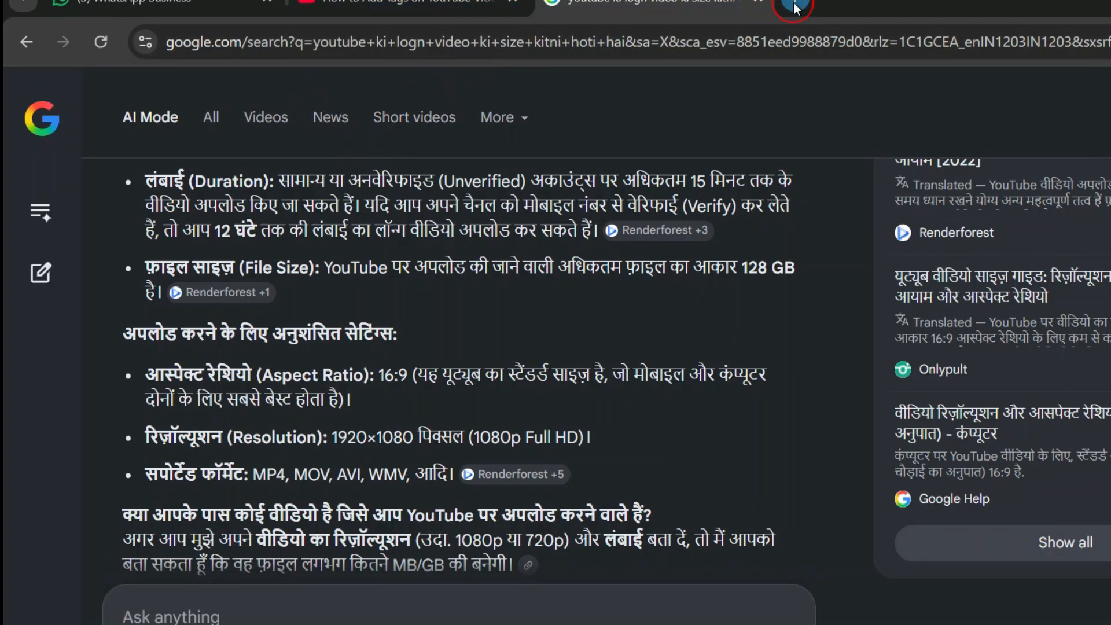
left_click(795, 4)
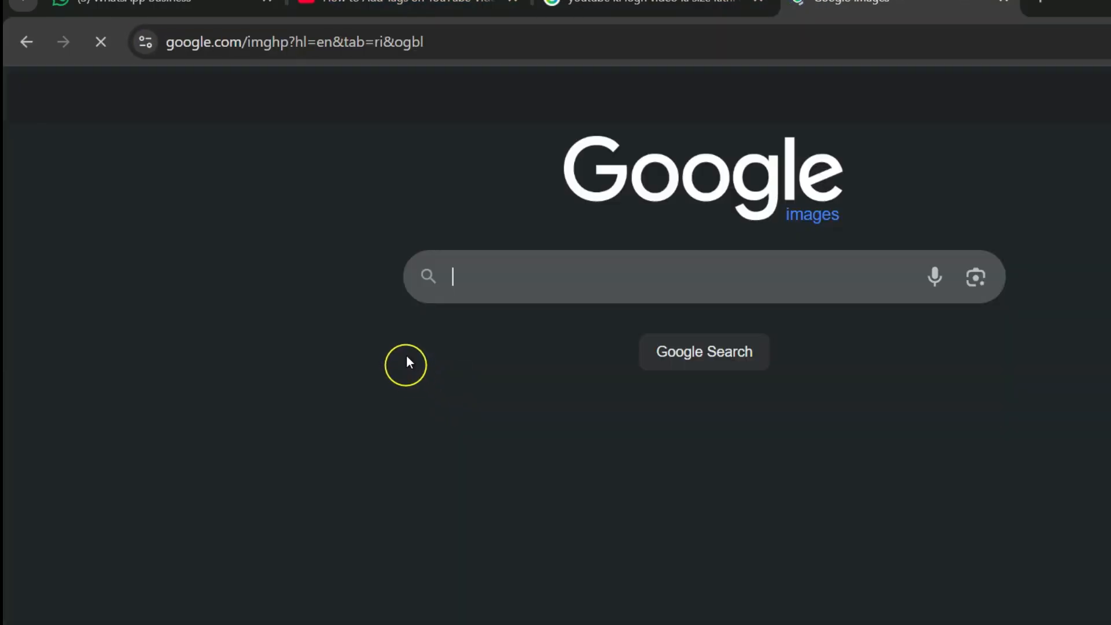
left_click(505, 296)
type("ganesh ji")
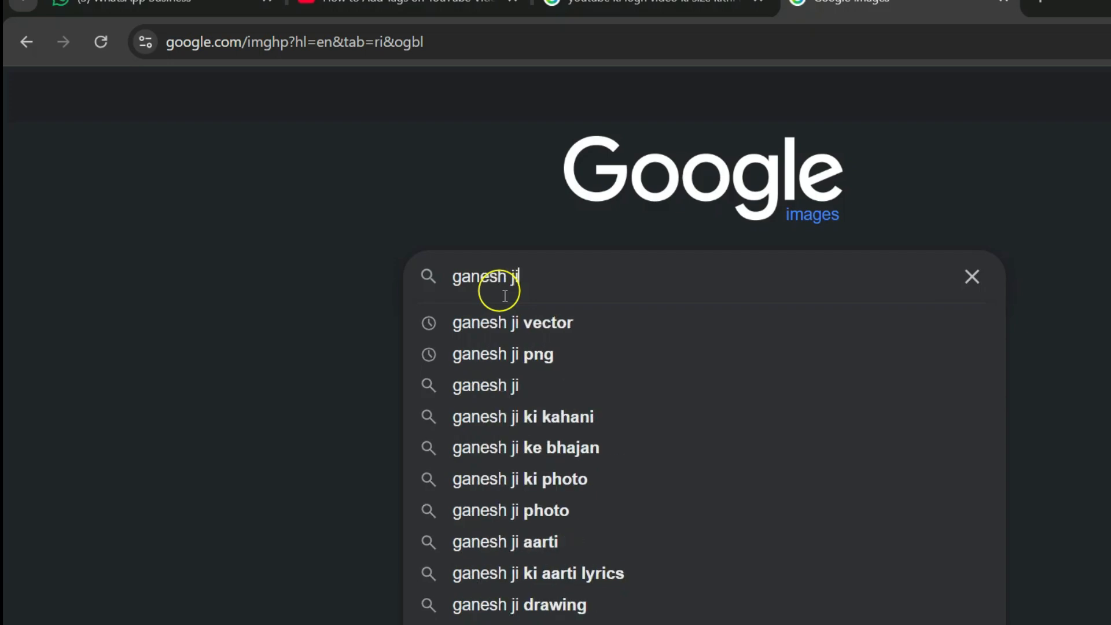
key("Down")
key("Return")
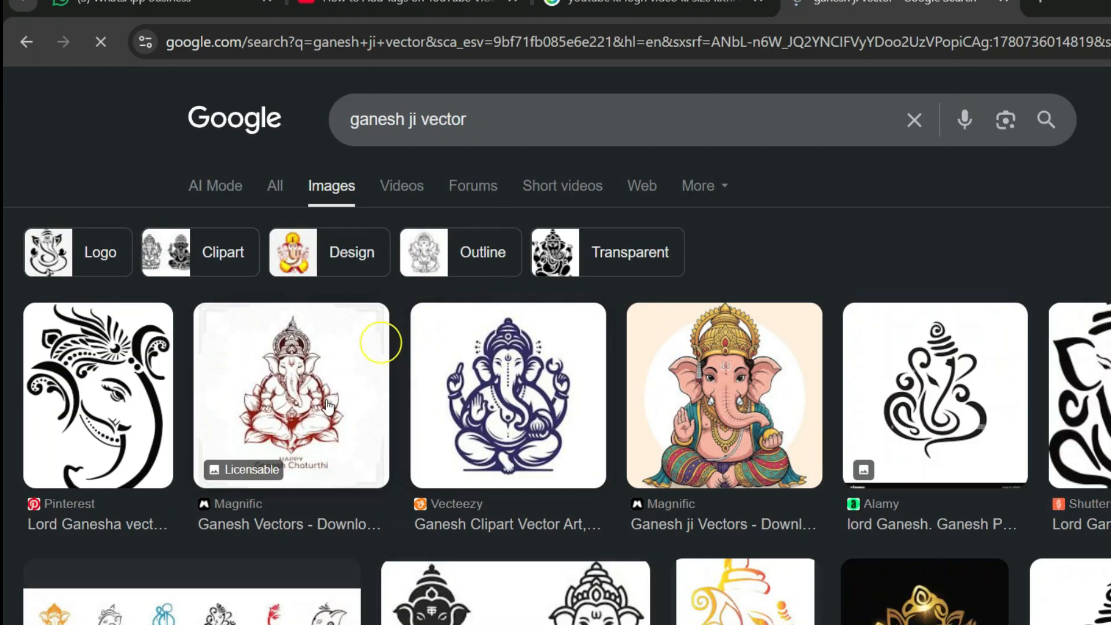
left_click(99, 412)
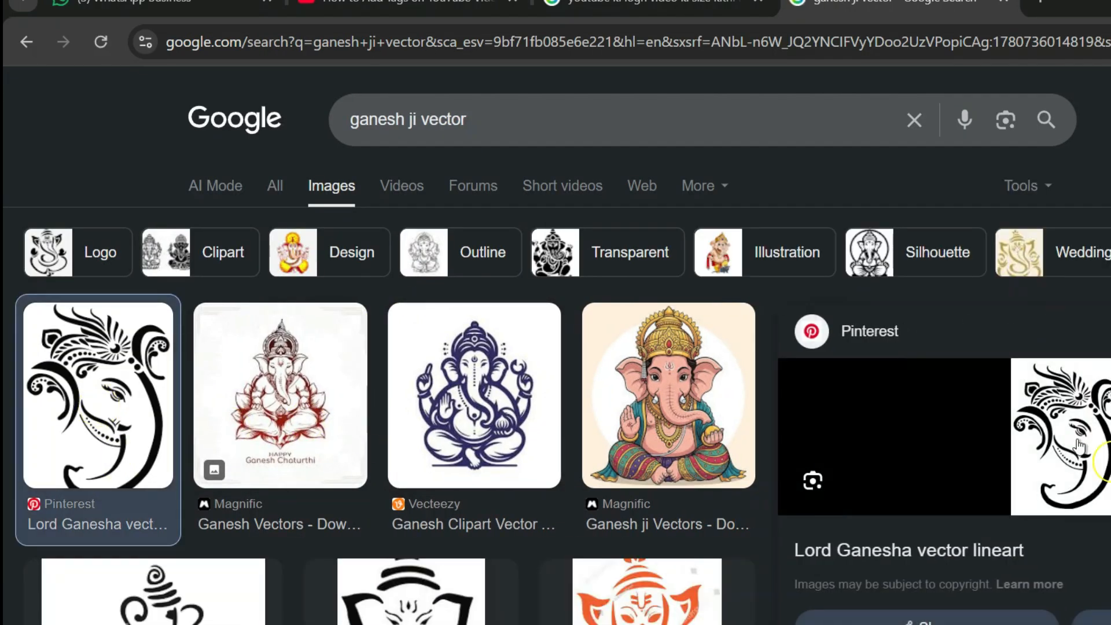
right_click(1045, 399)
left_click(1067, 594)
Paste the Ganesha line art and size it in the card's top-left corner.
key("alt+Tab")
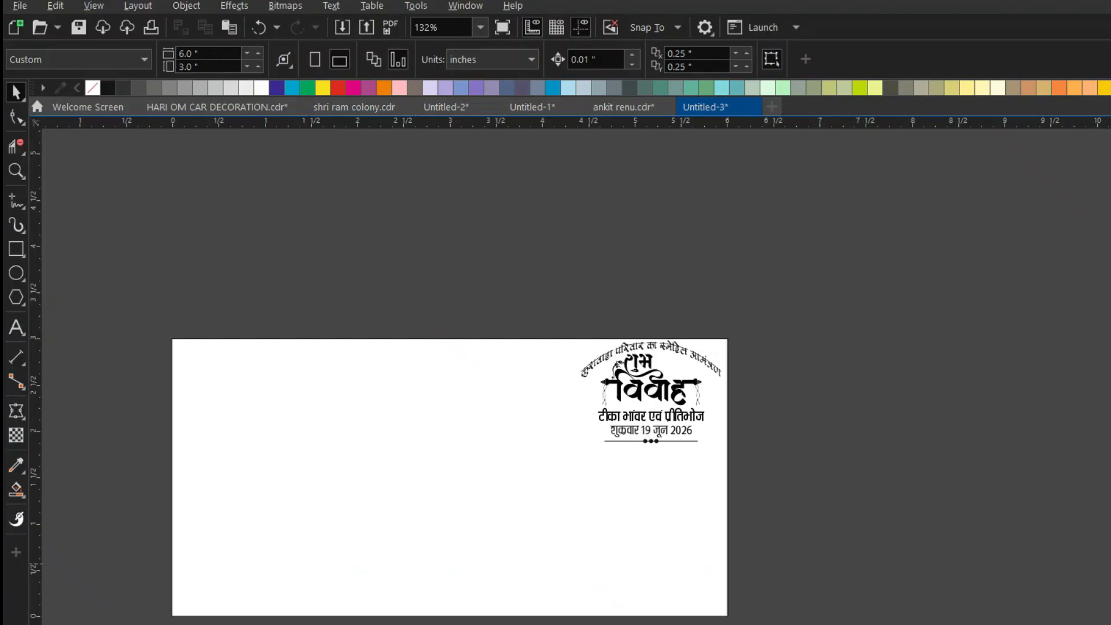
key("ctrl+v")
scroll(575, 416, "down", 5)
left_click_drag(717, 202, 389, 349)
scroll(564, 400, "up", 4)
scroll(422, 347, "up", 2)
left_click_drag(397, 402, 424, 503)
left_click(257, 254)
scroll(390, 385, "up", 2)
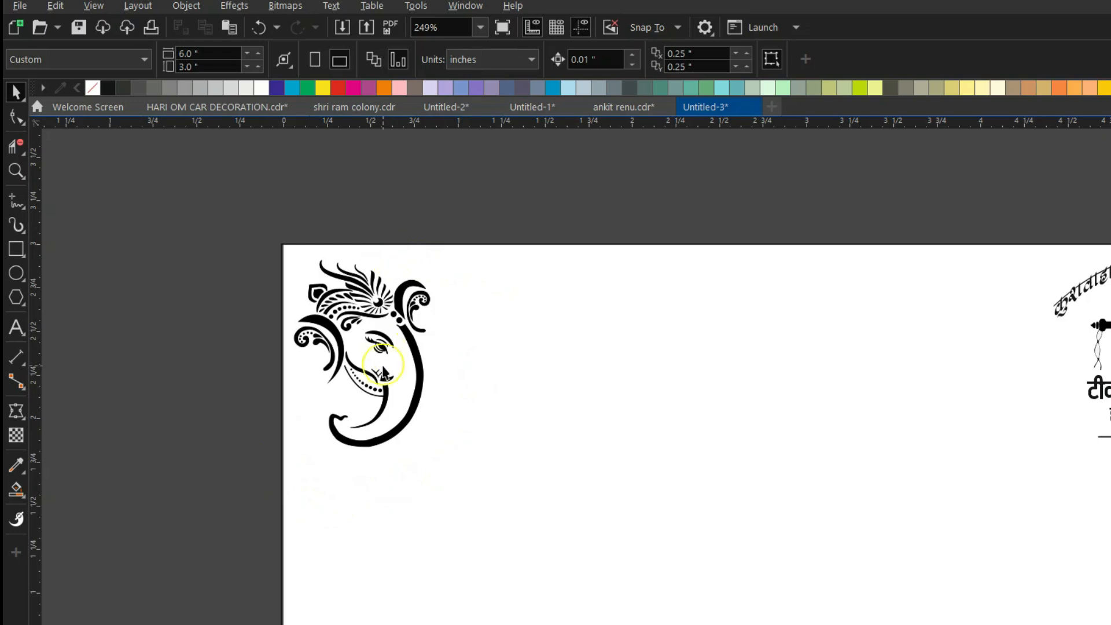
left_click(391, 391)
left_click_drag(439, 459, 450, 487)
scroll(243, 248, "down", 1)
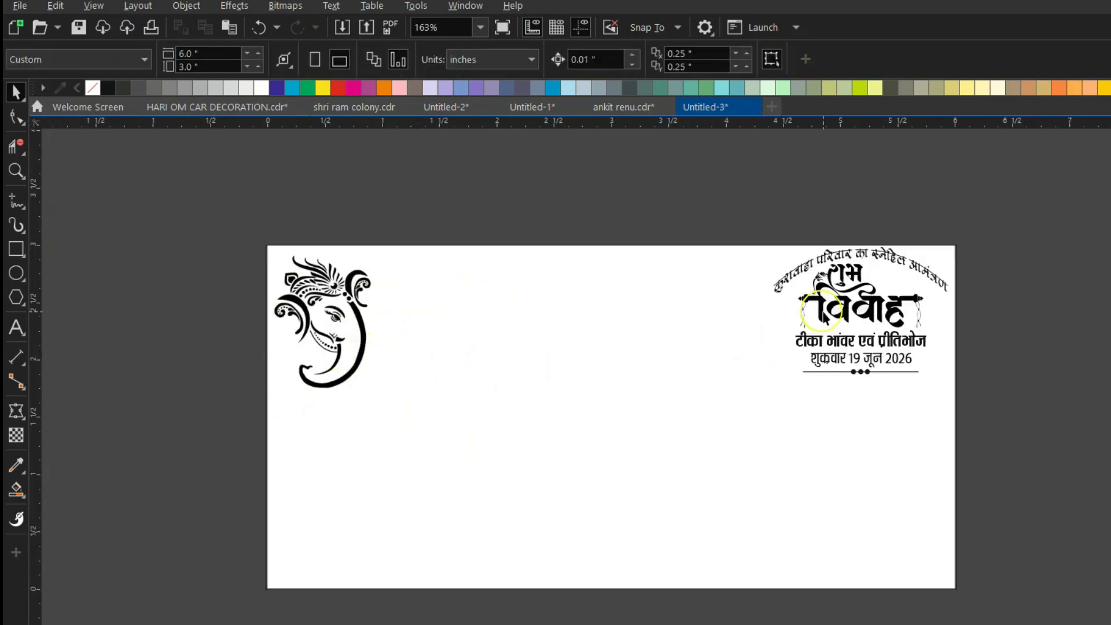
Type the couple's two names on separate lines in the RAJ 08 font.
left_click(831, 343)
left_click(502, 228)
left_click(16, 328)
left_click(504, 400)
type("df")
key("ctrl+a")
left_click(610, 60)
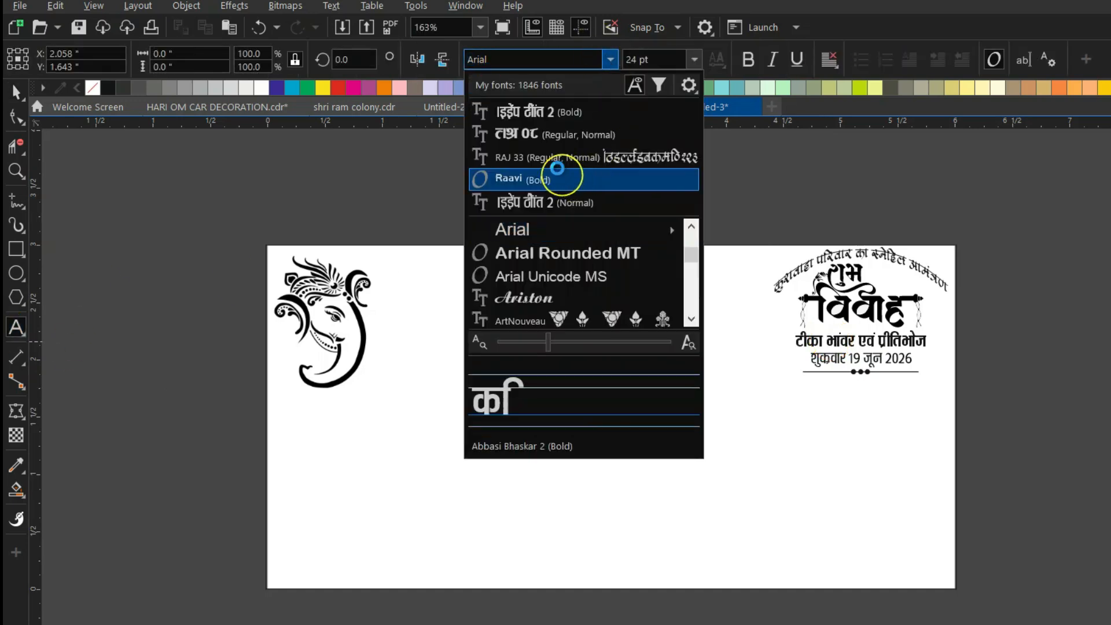
left_click(554, 135)
type("'kh")
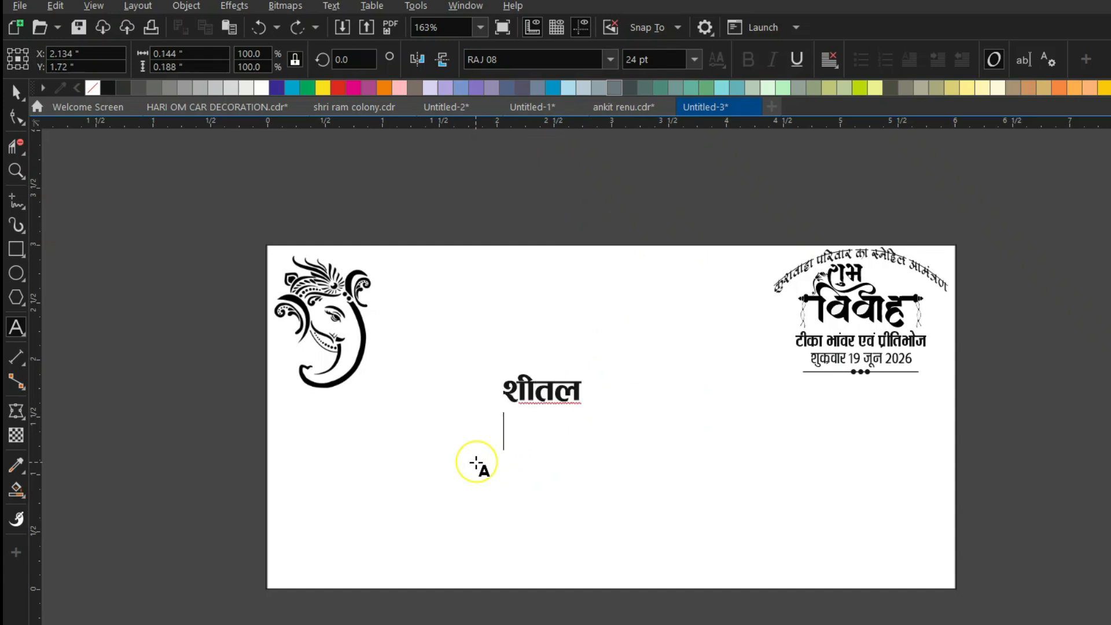
type("ry")
key("Return")
type("jkds'k")
Enlarge the names to about 44 pt, move them beside Ganesha, and apply a more decorative font.
left_click(14, 93)
left_click_drag(587, 446, 620, 475)
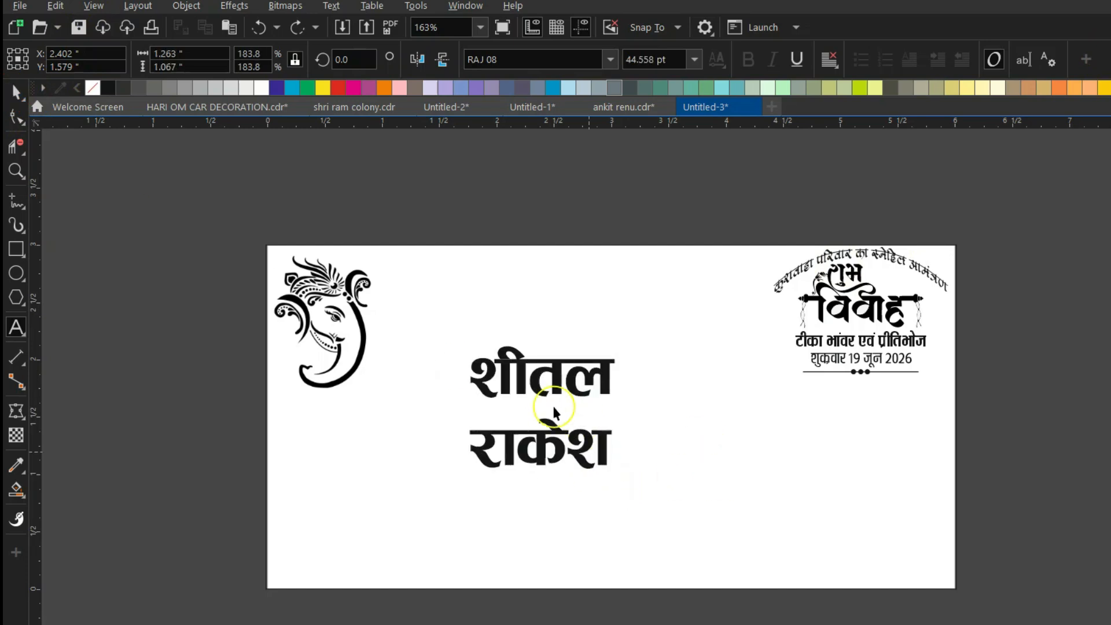
left_click_drag(538, 405, 481, 367)
left_click(609, 59)
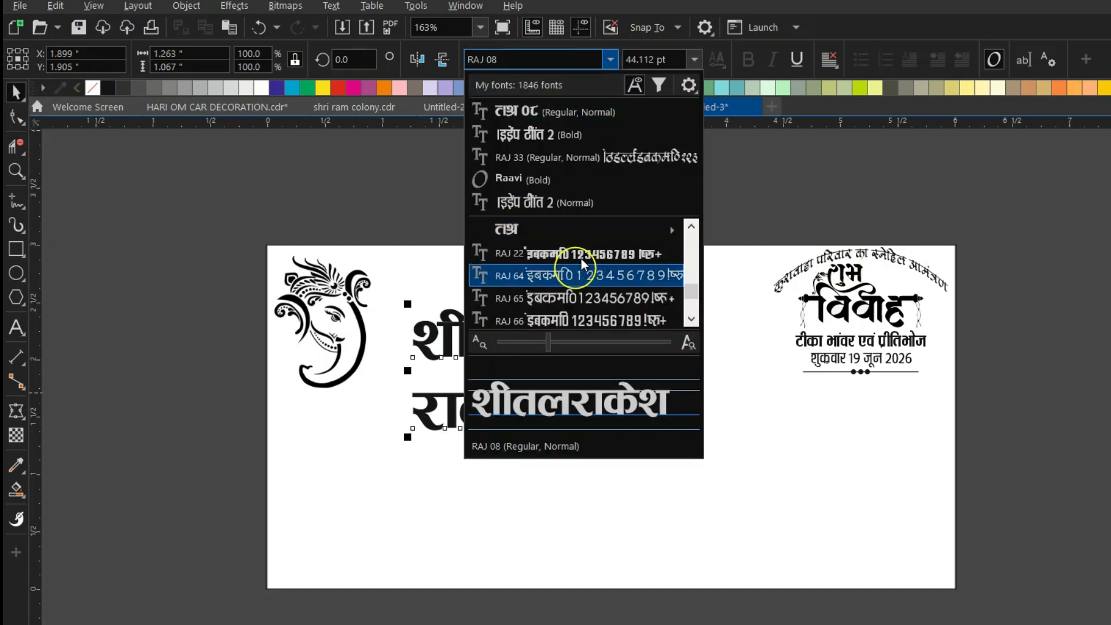
mouse_move(590, 235)
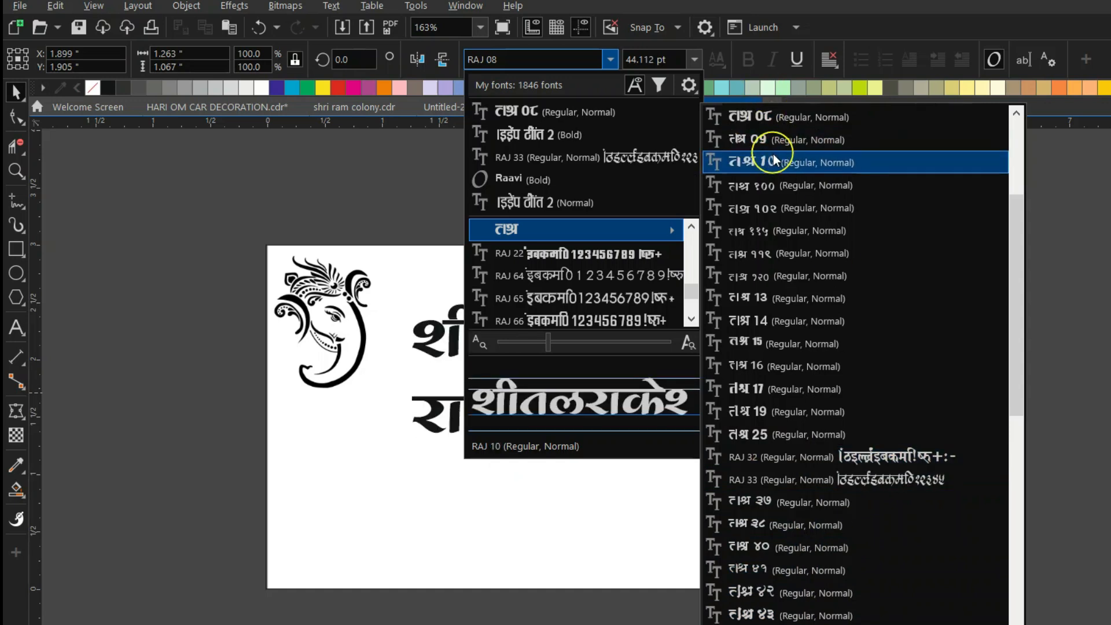
scroll(760, 395, "down", 3)
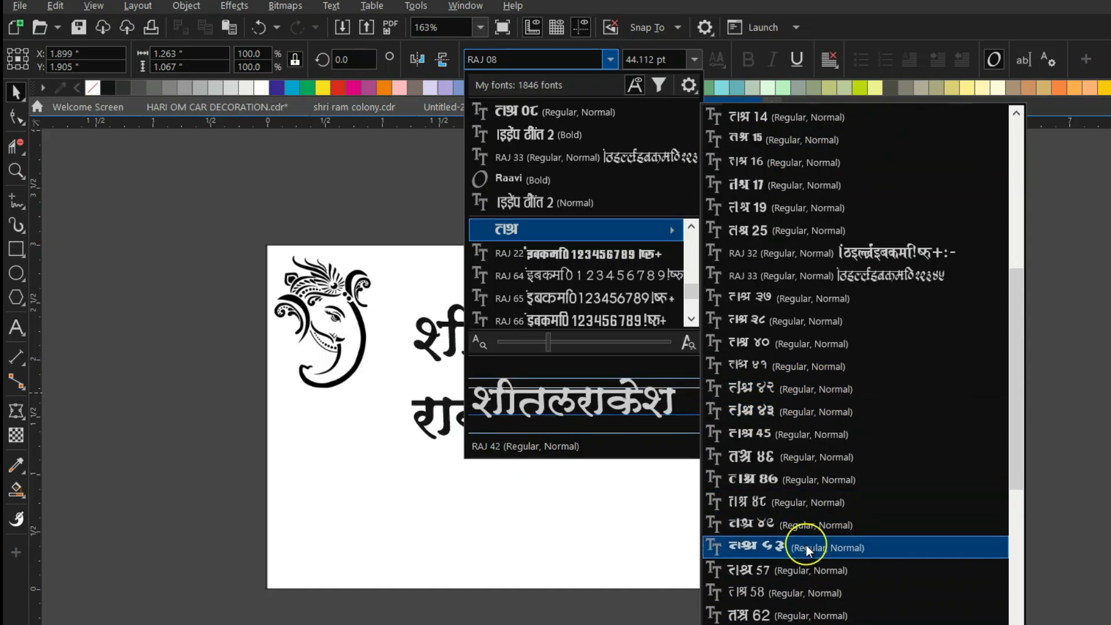
left_click(801, 520)
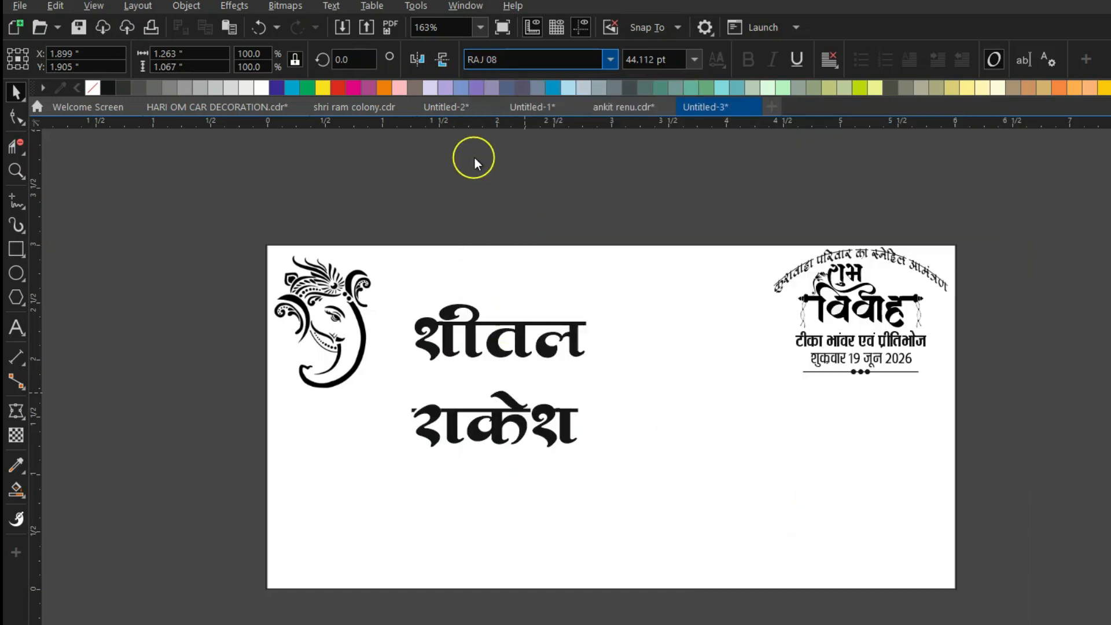
Break the names into separate lines, reposition each name, and enlarge them together.
left_click_drag(562, 319, 513, 340)
key("ctrl+k")
left_click_drag(465, 384, 510, 349)
left_click_drag(453, 434, 570, 387)
left_click(529, 358)
mouse_move(508, 347)
left_mouse_down()
mouse_move(496, 342)
mouse_move(506, 340)
left_mouse_up()
left_click_drag(438, 222, 643, 412)
Duplicate the first name above itself and retype the copy as संग.
left_click(513, 349)
scroll(521, 347, "up", 2)
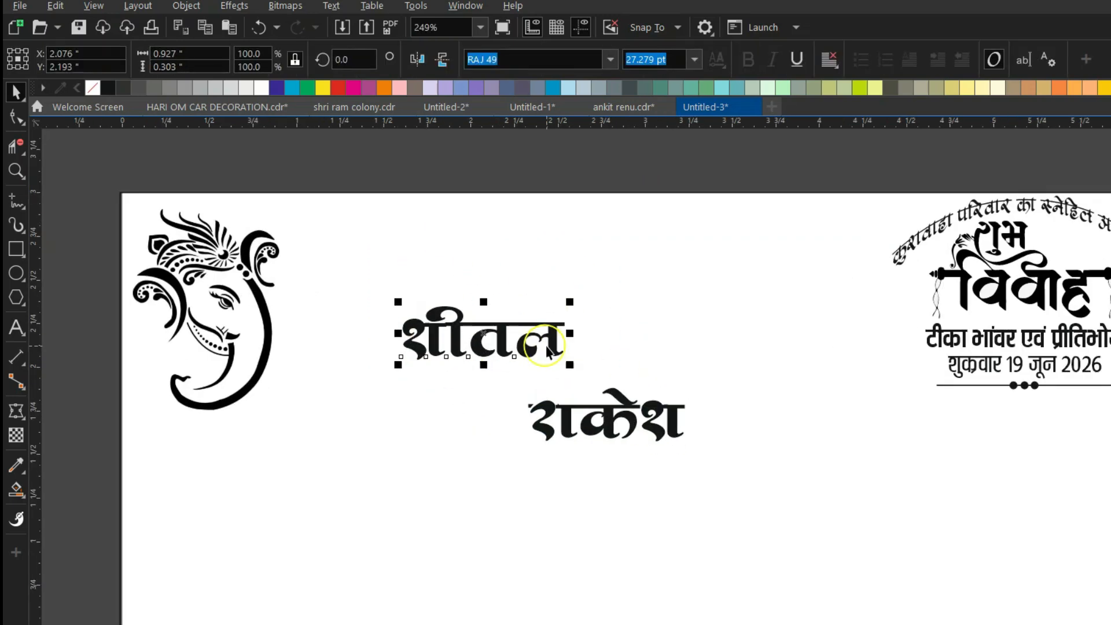
left_click_drag(512, 292, 561, 283)
right_click(561, 283)
key("F8")
key("ctrl+a")
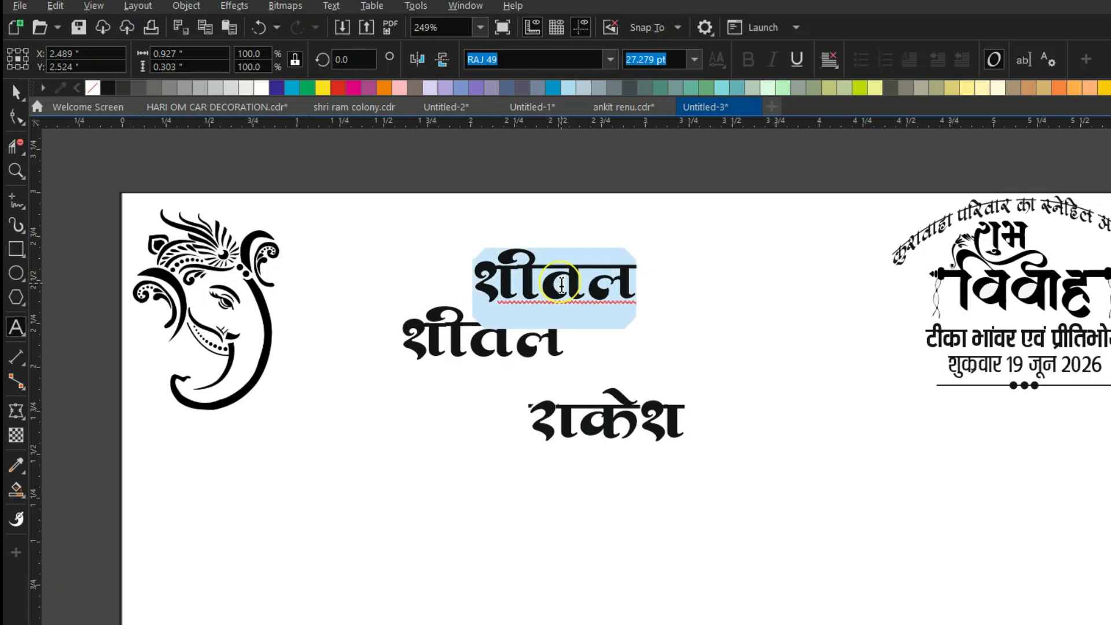
type("संग")
key("ctrl+space")
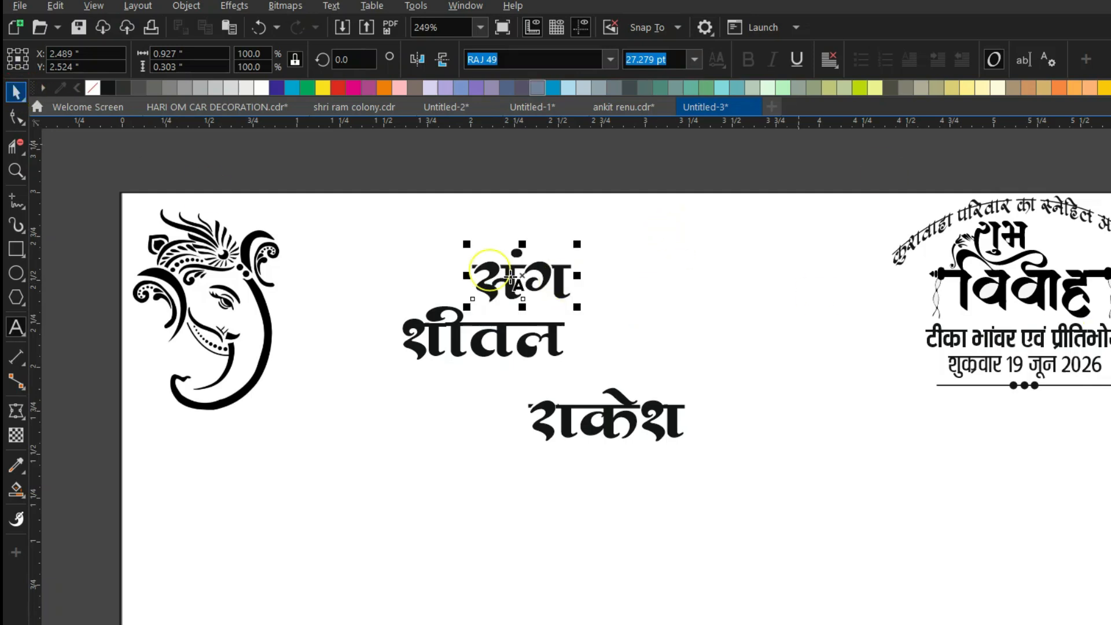
Shrink संग to about 70% and tilt it about 16 degrees.
left_click_drag(579, 239, 521, 370)
left_click(536, 377)
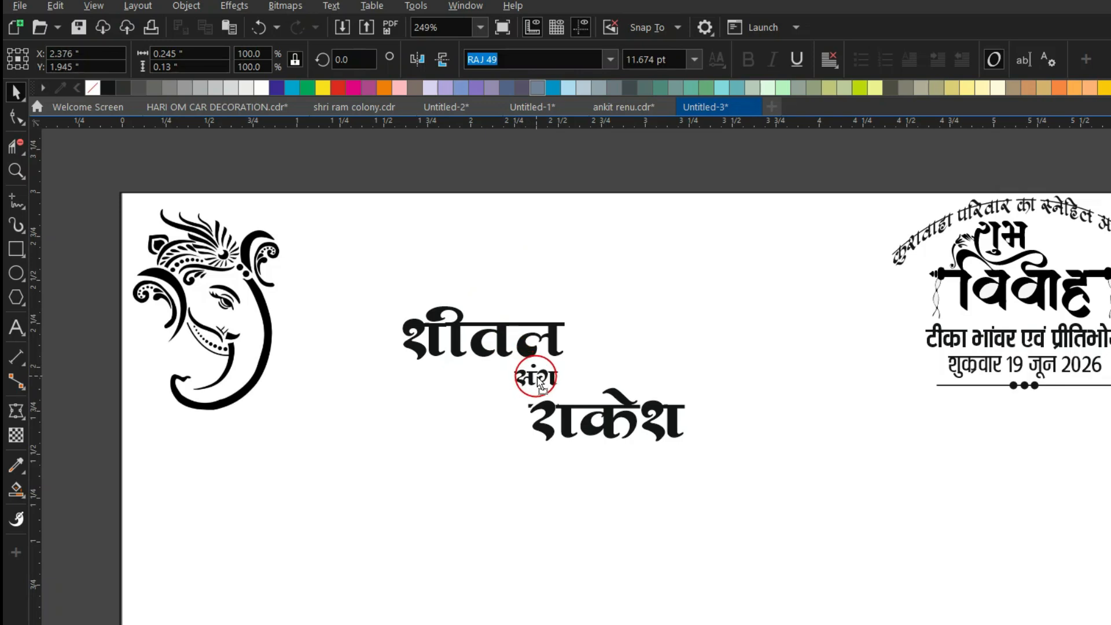
scroll(537, 376, "up", 5)
left_click_drag(471, 331, 527, 384)
scroll(518, 363, "down", 2)
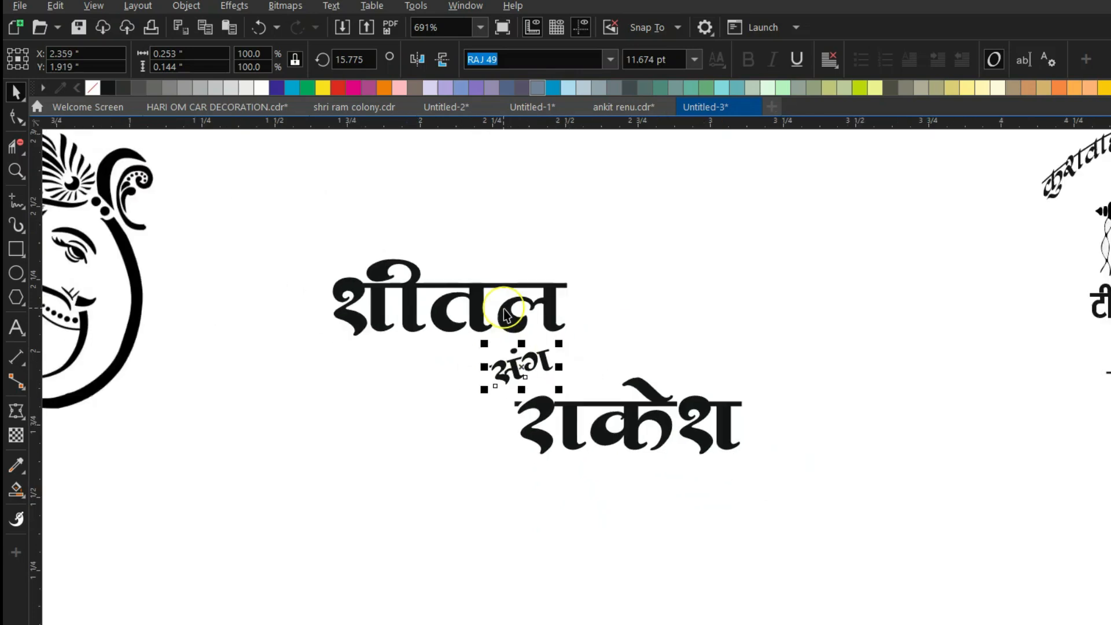
scroll(504, 314, "down", 4)
left_click(355, 162)
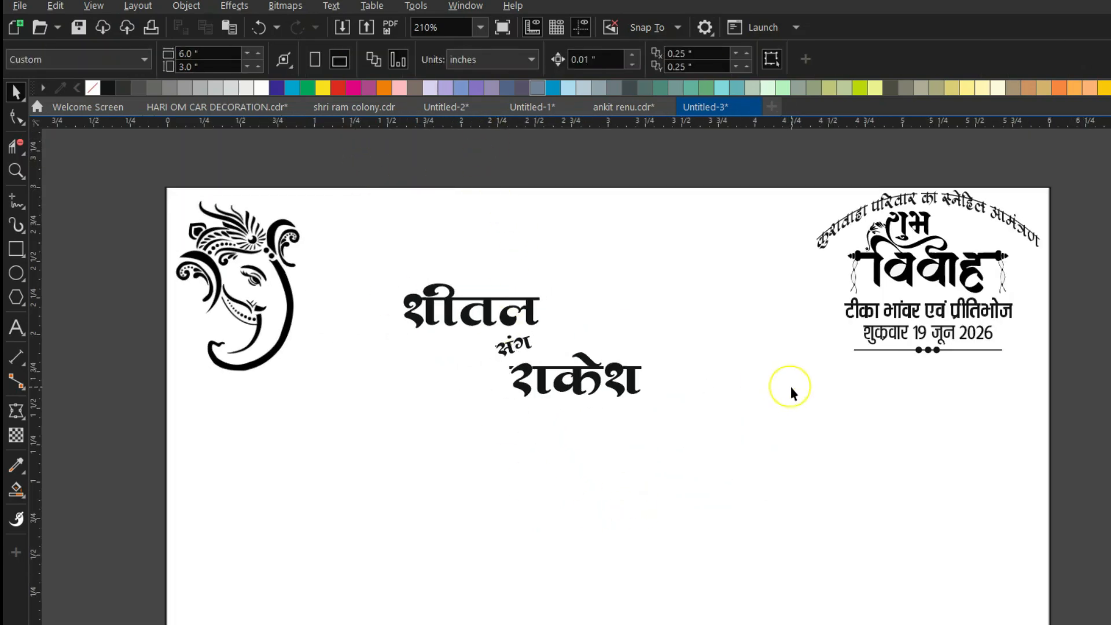
Shift the names slightly right, ungroup the heading, and copy its date lines and divider to top centre.
left_click_drag(589, 366, 717, 449)
left_click_drag(522, 338, 530, 338)
left_click(942, 317)
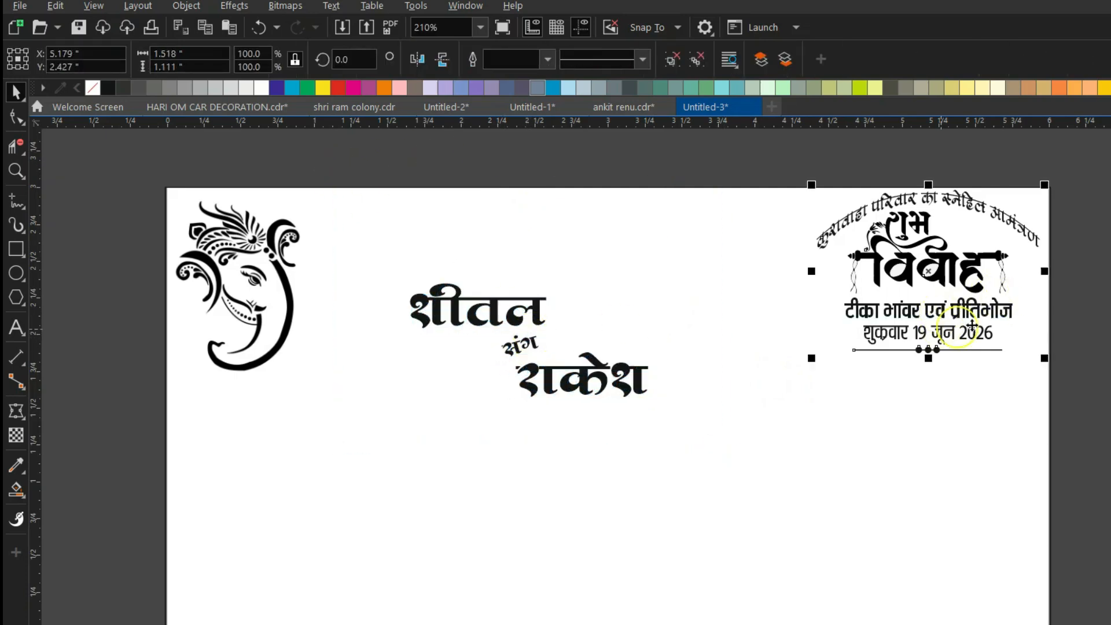
key("ctrl+u")
left_click(1074, 242)
left_click_drag(1072, 291, 809, 351)
left_click_drag(926, 354, 588, 177)
Retype the copied lines as the venue name पुरूषोत्तम मैरिज गार्डन and its address line.
left_click(589, 163)
double_click(596, 226)
key("ctrl+a")
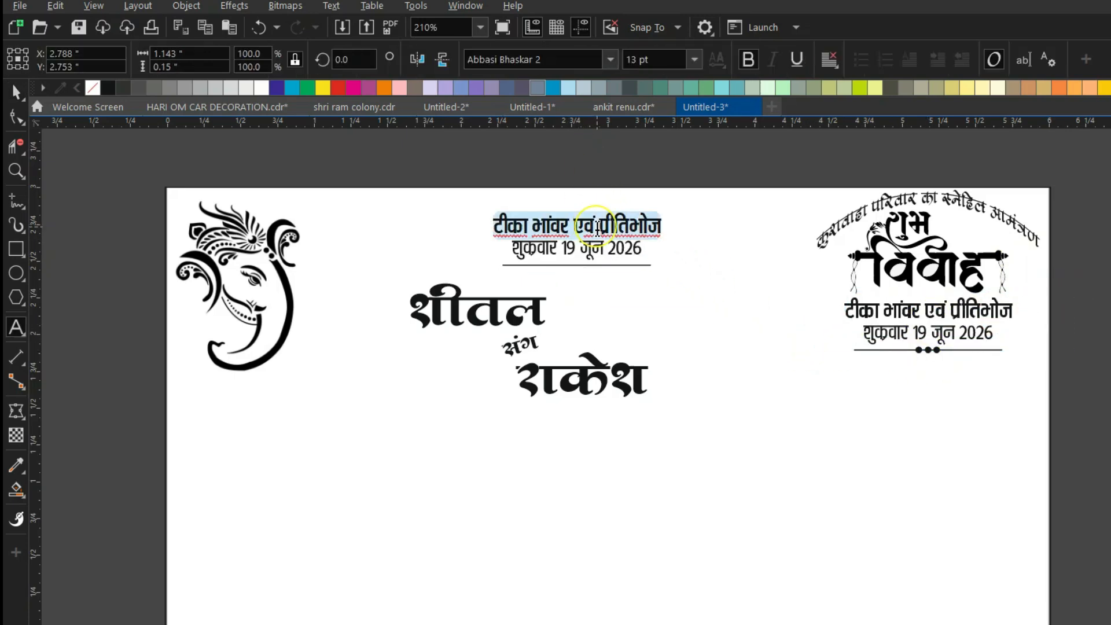
type("पुरूषा")
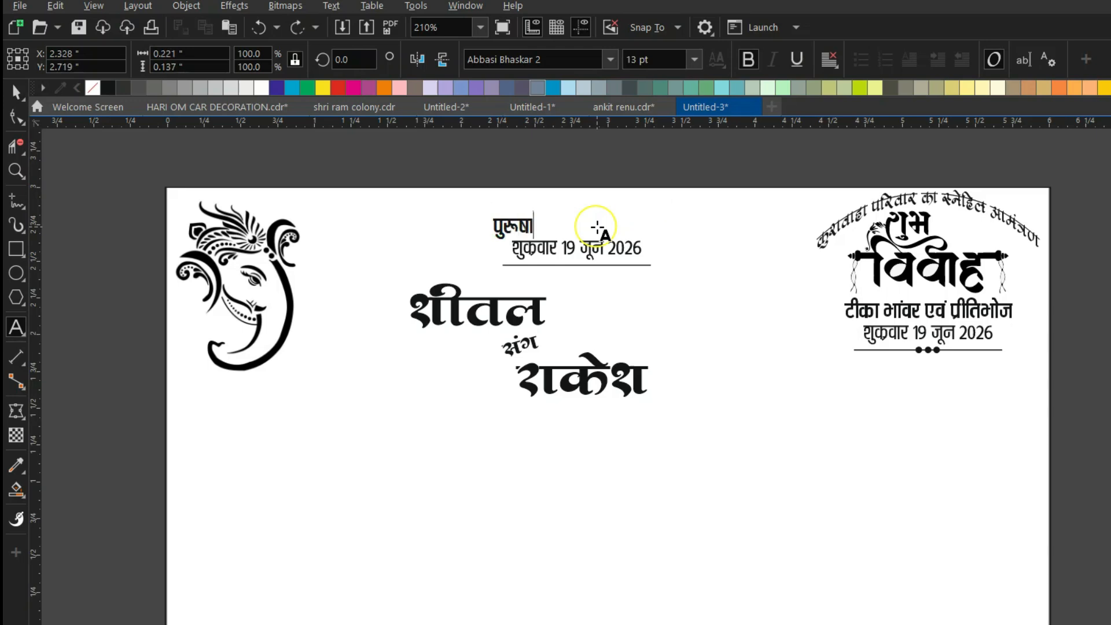
type("ेत्तम नैरिज ग")
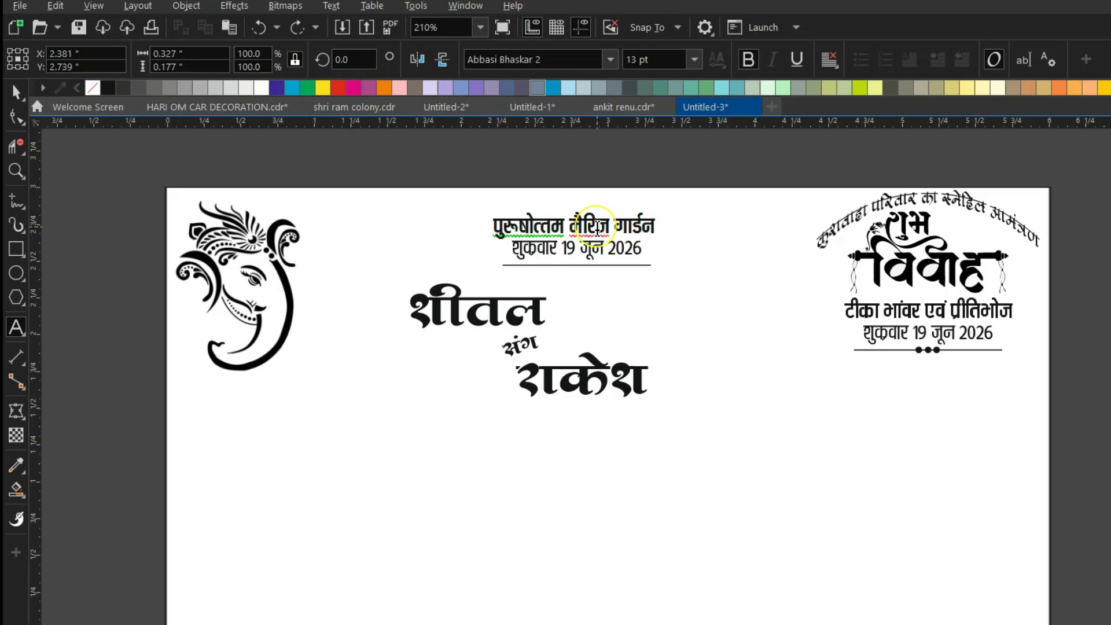
left_click(526, 255)
scroll(666, 206, "up", 1)
key("ctrl+a")
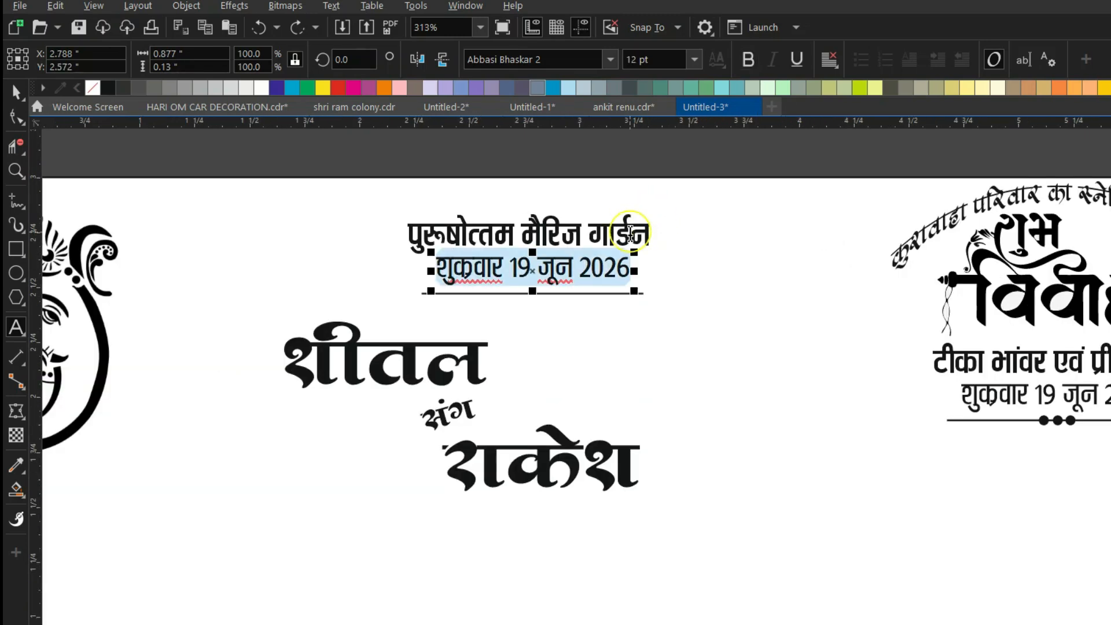
type("रामजानकी मंदिर के सामने")
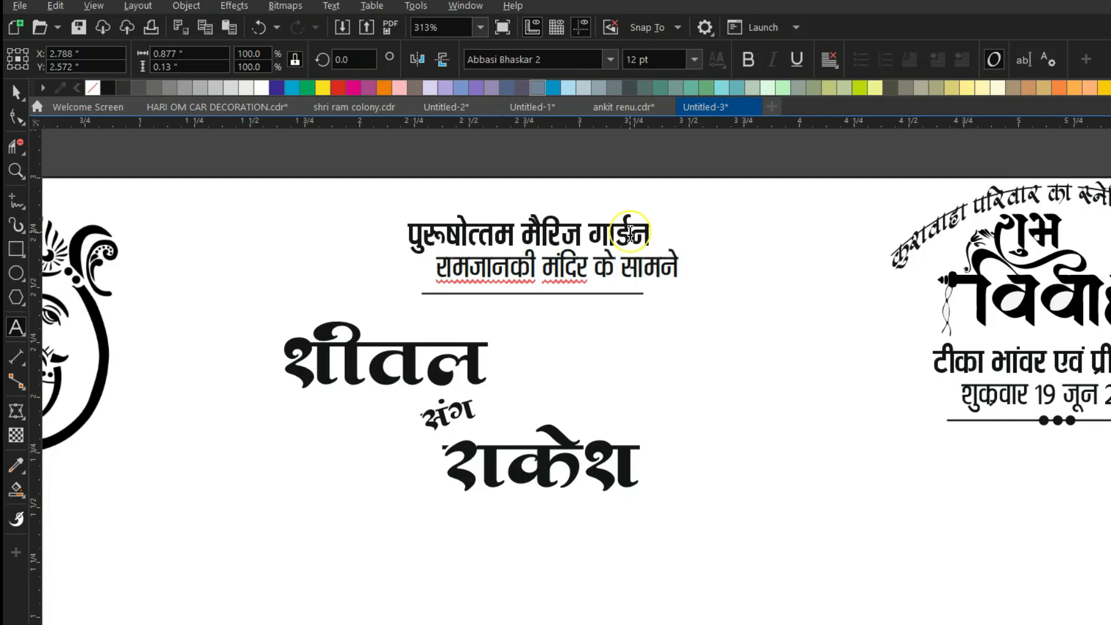
type("ुर")
key("ctrl+space")
Centre the address under the venue title, delete its underline, and copy the dotted divider beside the block.
left_click_drag(625, 258, 538, 273)
left_click(532, 241, "shift")
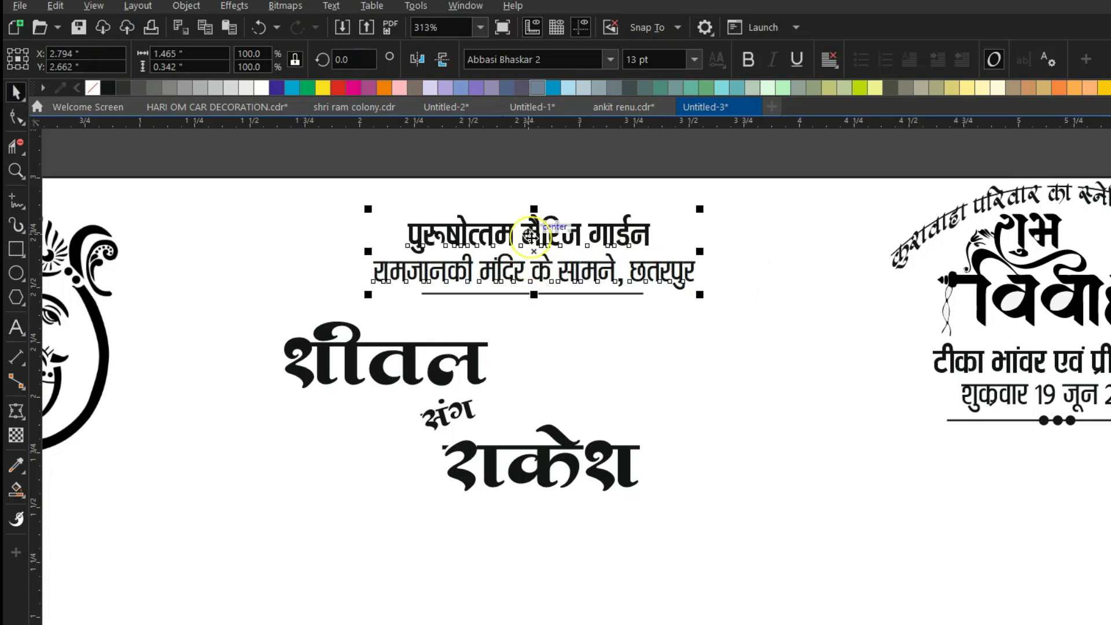
key("c")
left_click(523, 171)
left_click(509, 302)
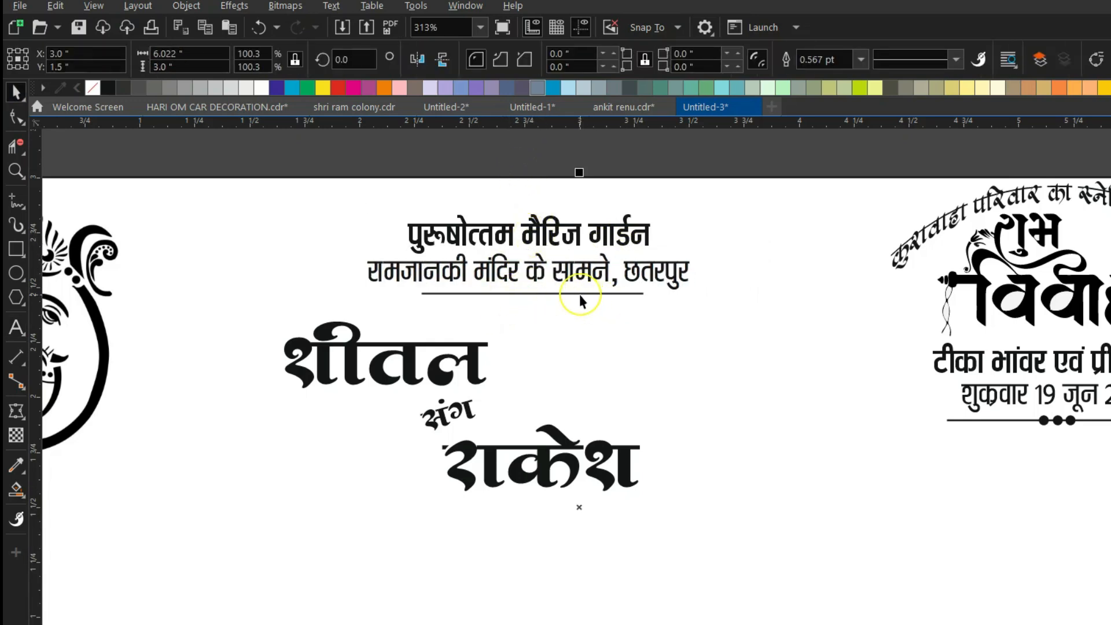
key("Delete")
left_click(1059, 420)
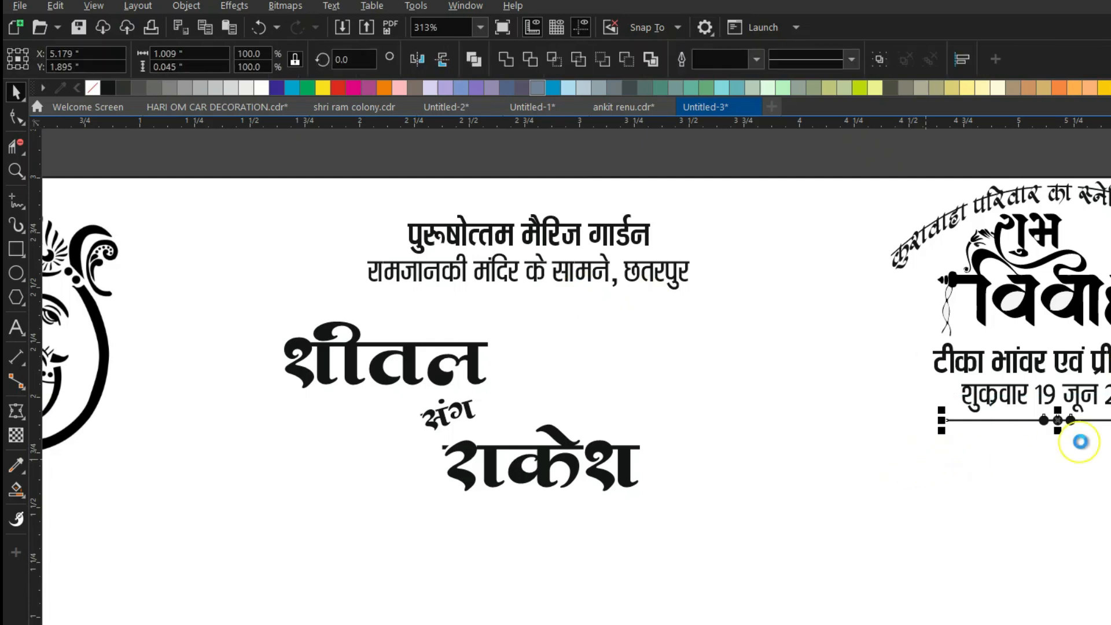
left_click_drag(1061, 422, 518, 208)
Set the venue title in the RAJ 49 font and centre it between the dotted dividers.
left_click(509, 234)
left_click(610, 59)
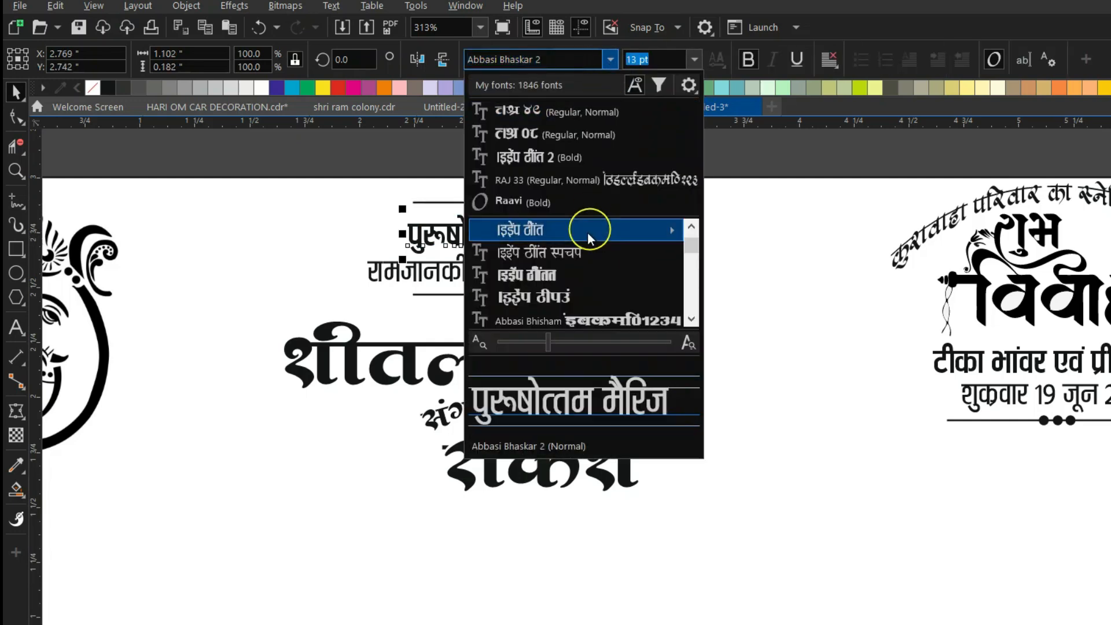
left_click(562, 113)
left_click_drag(567, 238, 501, 232)
left_click(514, 268)
left_click(464, 156)
left_click(421, 233)
left_click(409, 273, "shift")
left_click_drag(370, 162, 681, 231)
left_click(660, 187)
scroll(585, 210, "down", 2)
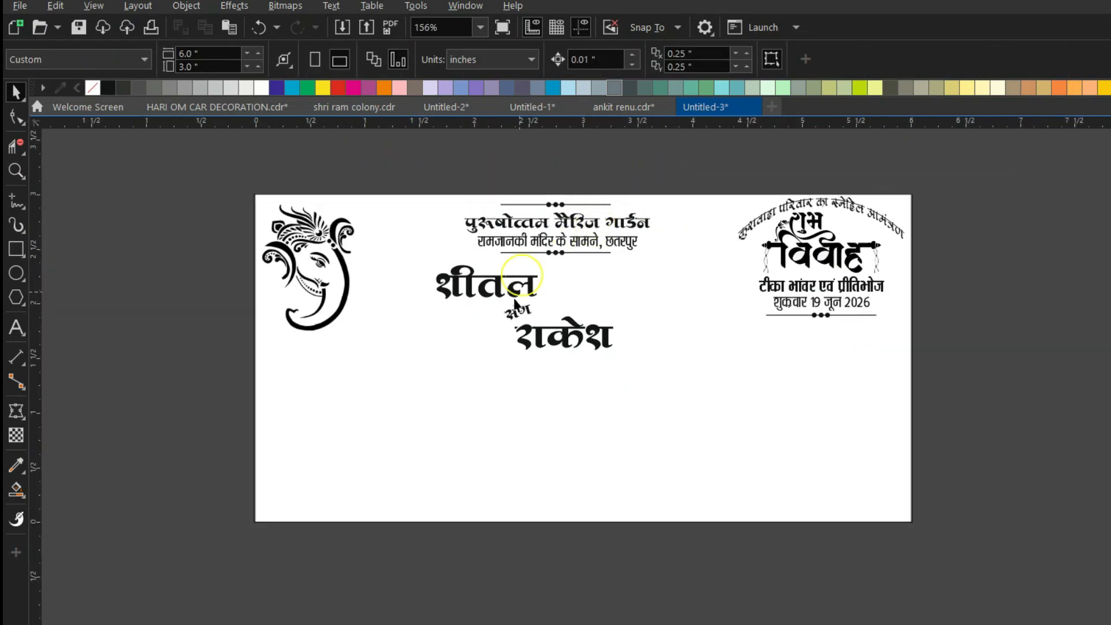
Move the second name right and up, set संग between the names, and enlarge all three.
left_click_drag(372, 569, 639, 258)
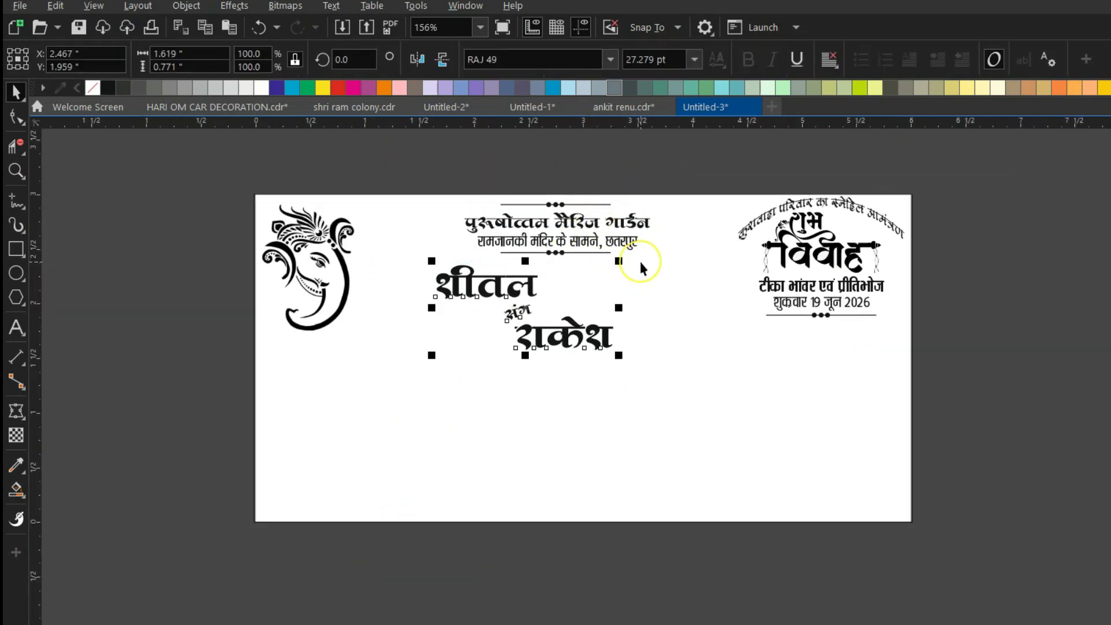
left_click(563, 357)
left_click_drag(603, 317, 609, 333)
left_click(495, 295, "shift")
left_click_drag(497, 288, 550, 312)
left_click(648, 162)
left_click_drag(211, 272, 685, 349)
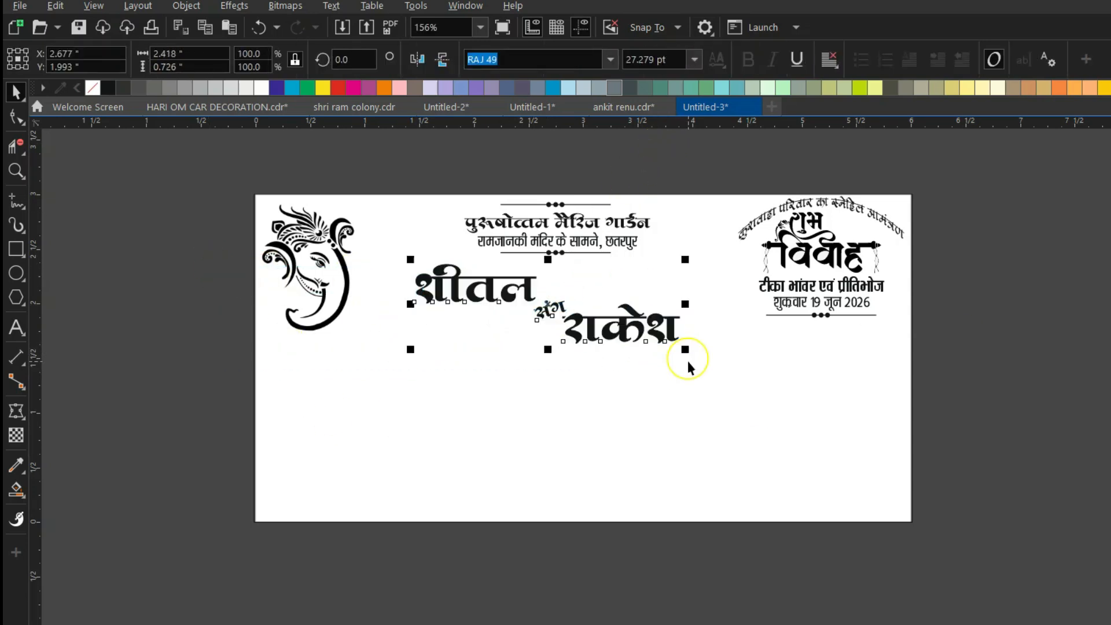
left_click_drag(549, 306, 551, 307)
left_click(583, 164)
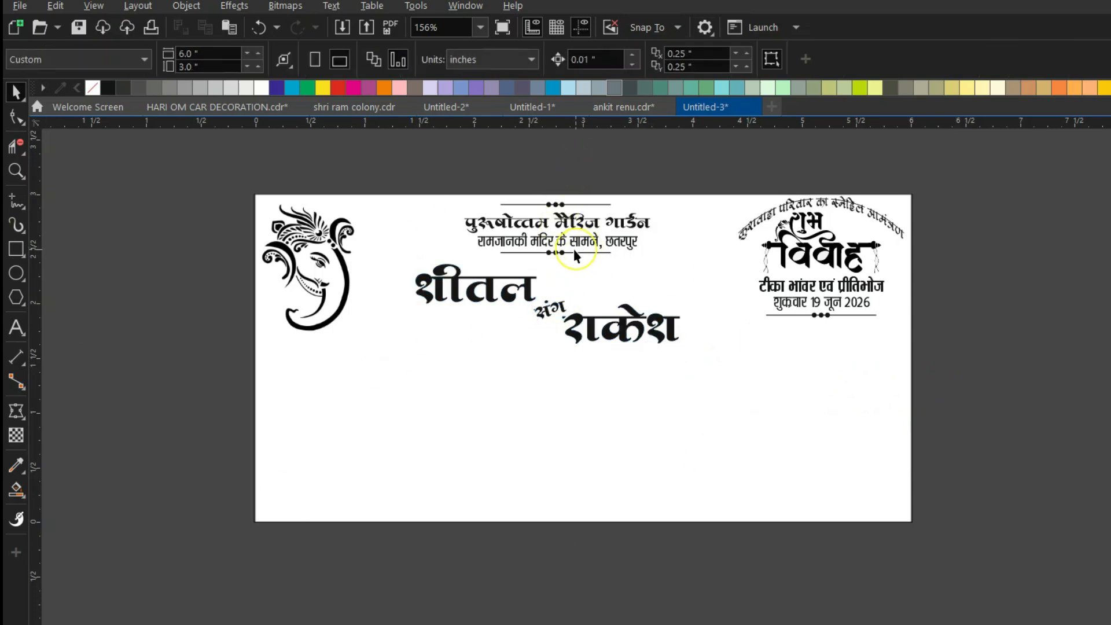
Copy the address line lower on the card and start editing the copy.
left_click(555, 239)
left_click_drag(570, 240, 536, 388)
right_click(537, 388)
key("F8")
scroll(610, 404, "up", 3)
Replace the copied text with 'प्रतिष्ठा में' and begin 'श्रीमान/श्रीमती' on a new line.
key("ctrl+a")
type("प्रति")
key("ctrl+z")
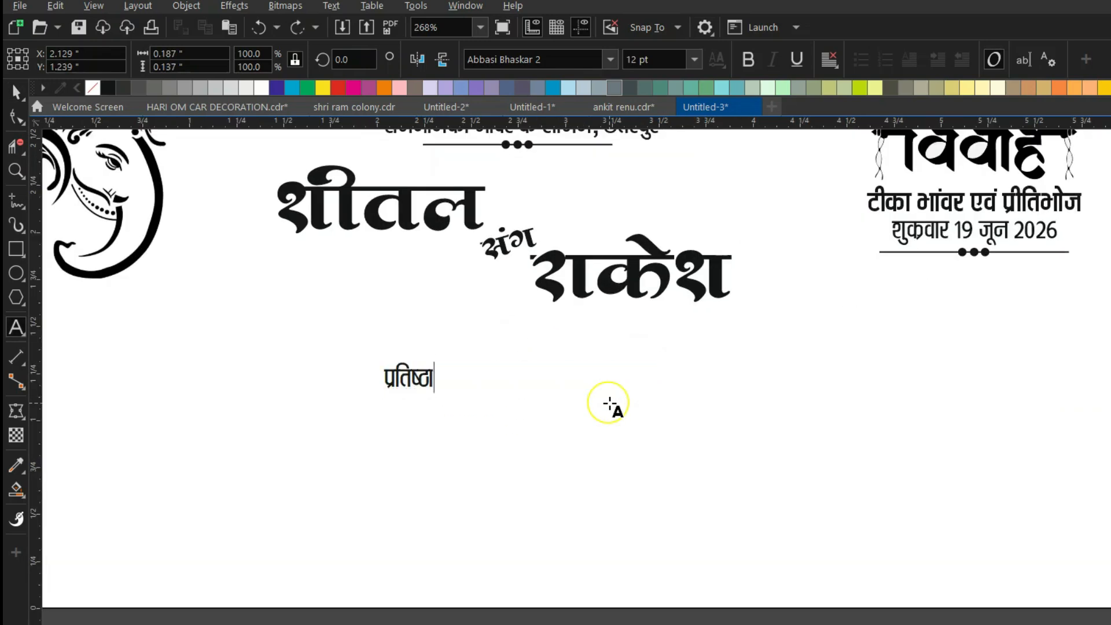
type("्ठा में")
key("Return")
type("श्रा")
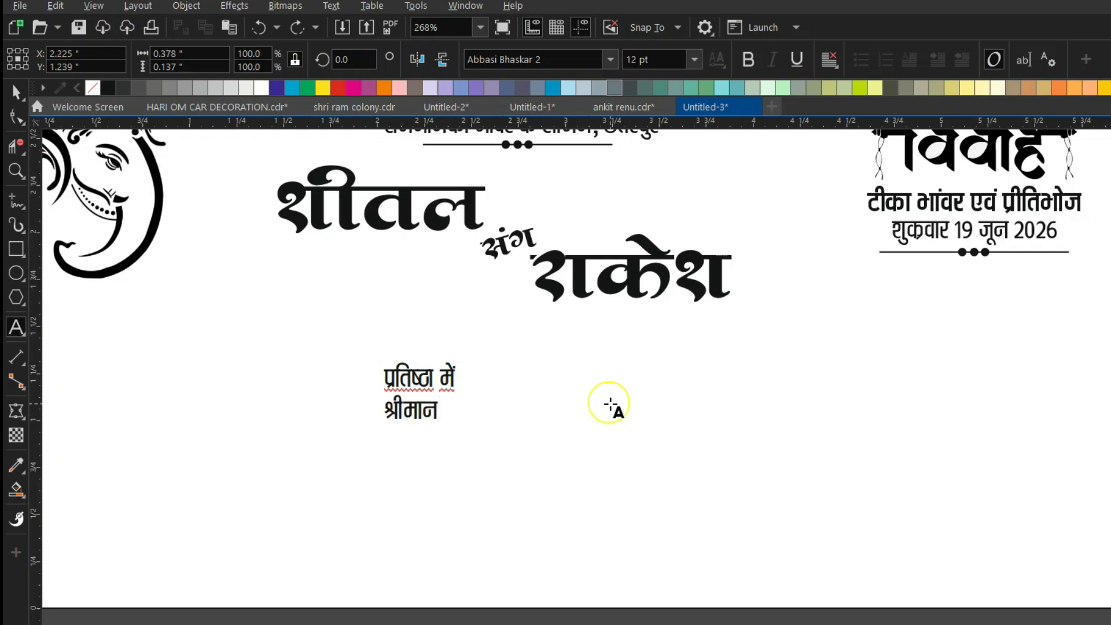
type("मान/श्रीमती ............................................................")
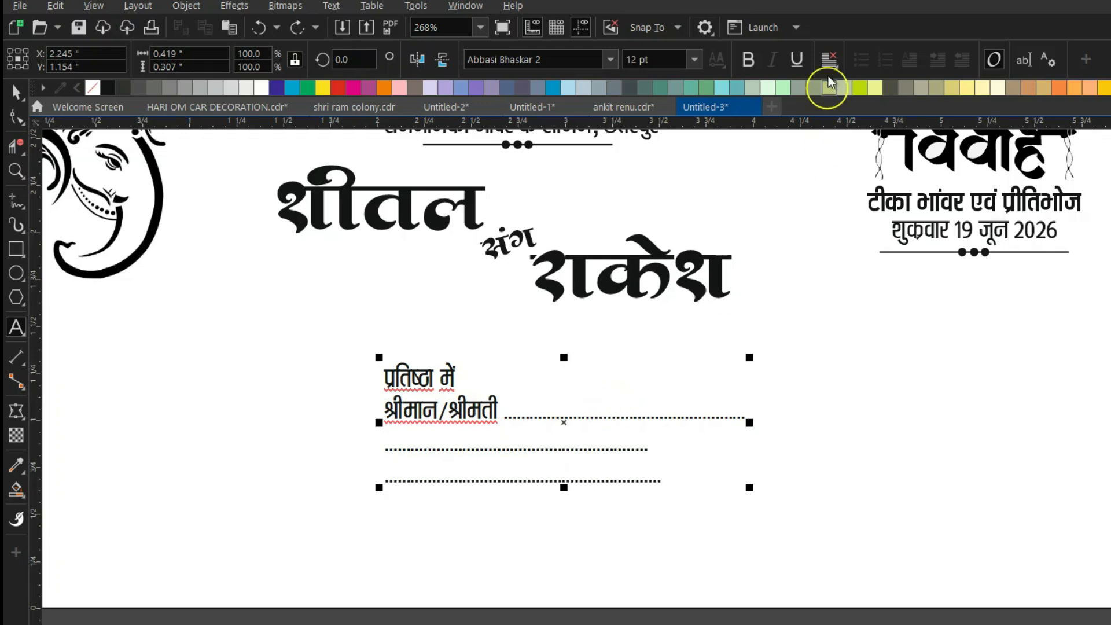
Try right alignment on the recipient text, then set it back to left.
left_click(15, 91)
left_click(829, 58)
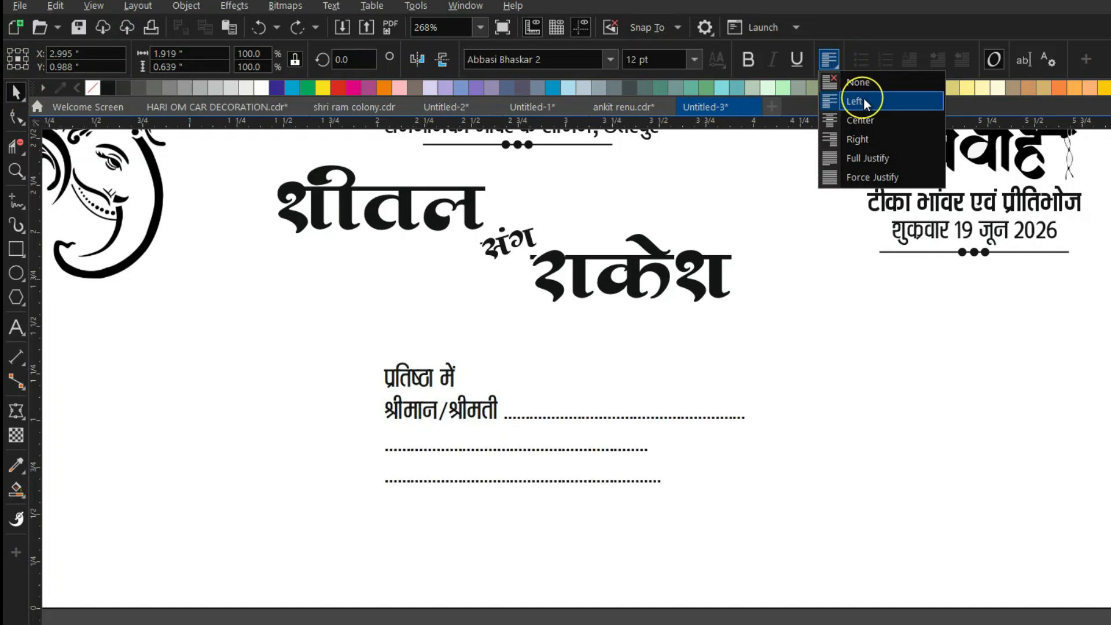
left_click(869, 142)
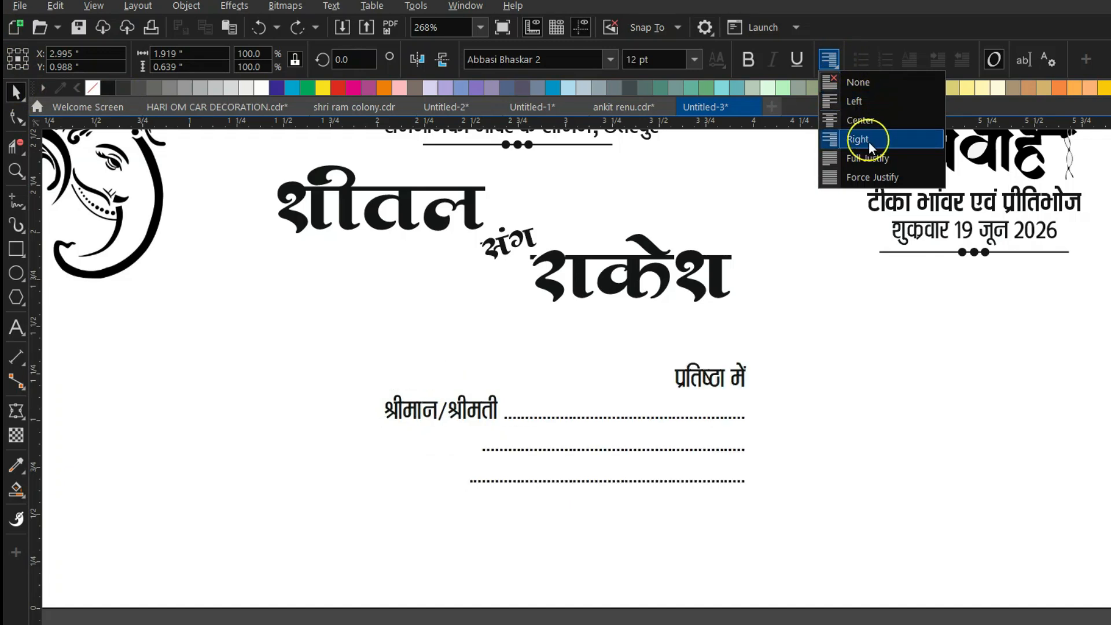
left_click(869, 101)
Delete leading spaces so the second and third dotted lines align under the first.
key("F8")
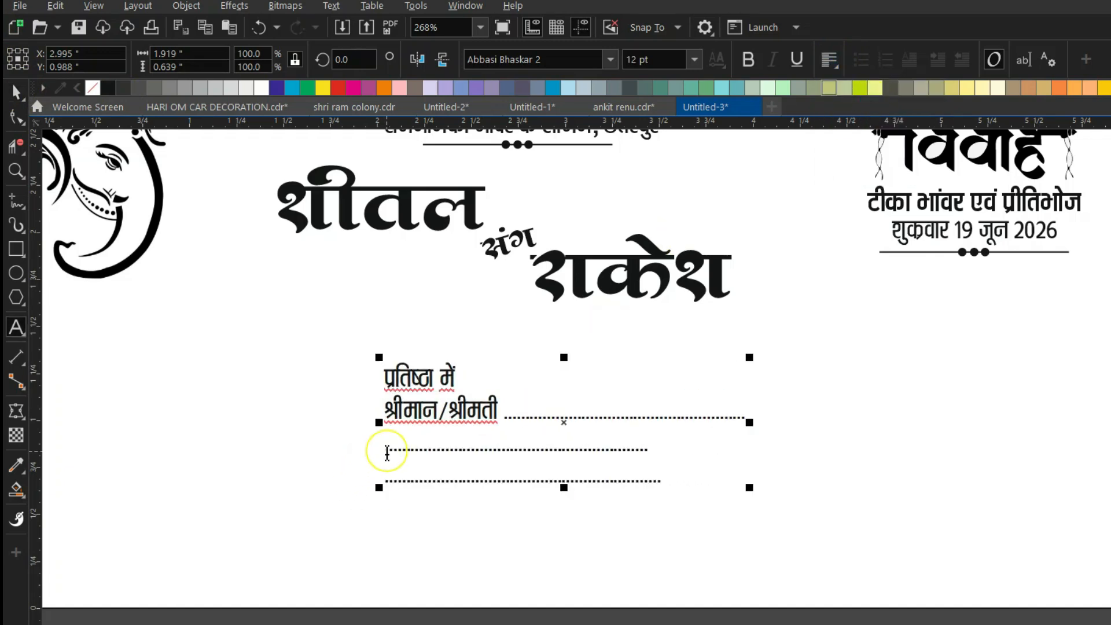
left_click(386, 451)
key("BackSpace")
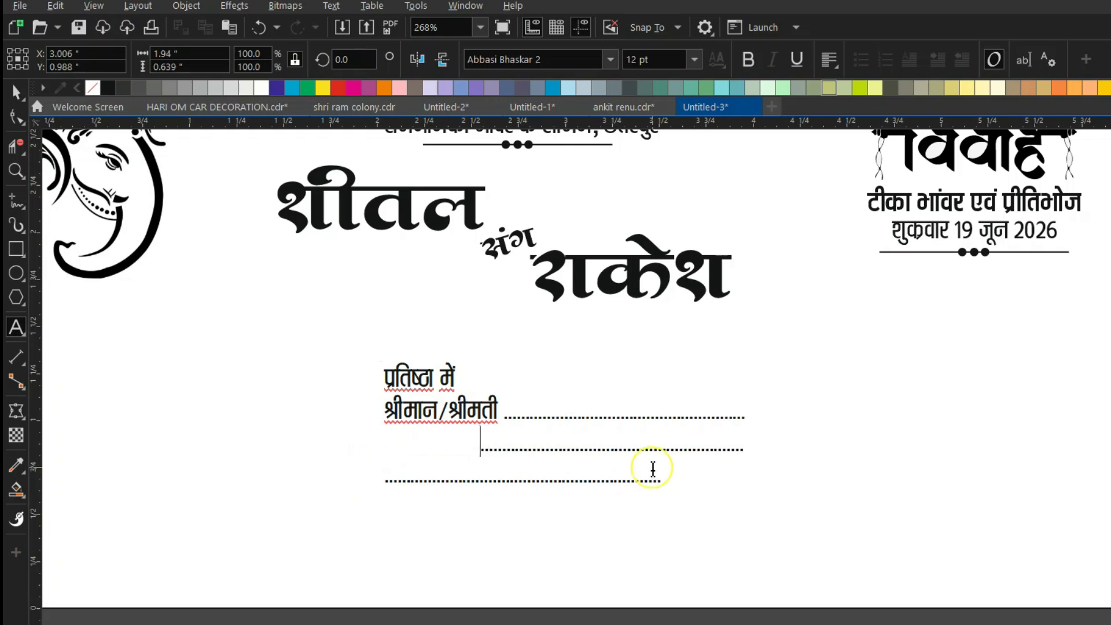
left_click(386, 480)
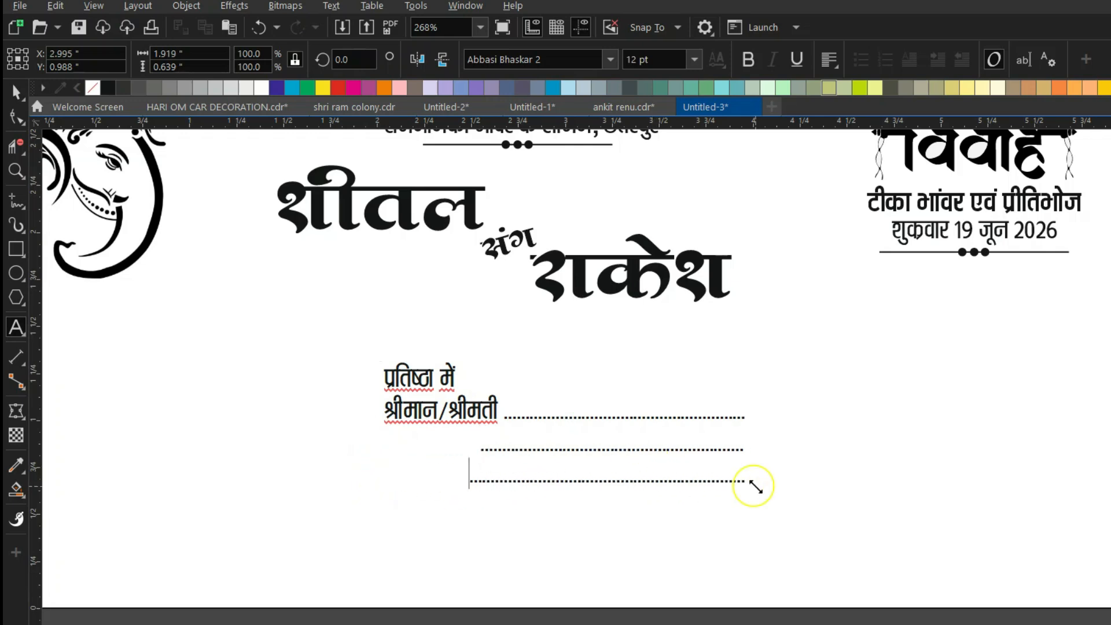
left_click_drag(482, 483, 454, 484)
key("BackSpace")
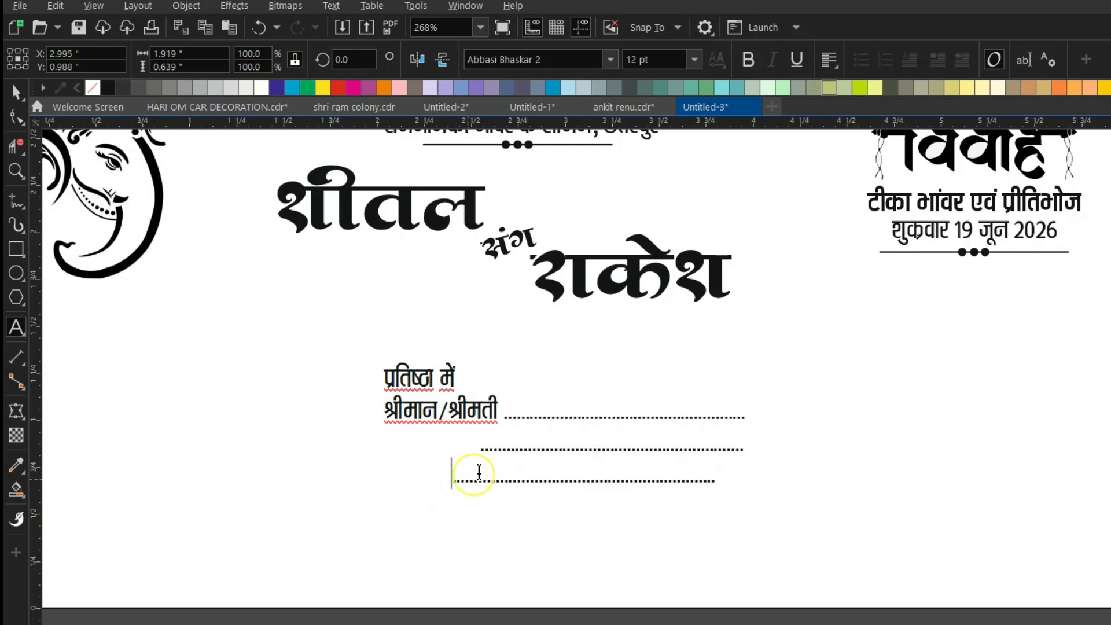
key("BackSpace")
key("BackSpace")
key("BackSpace")
key("BackSpace")
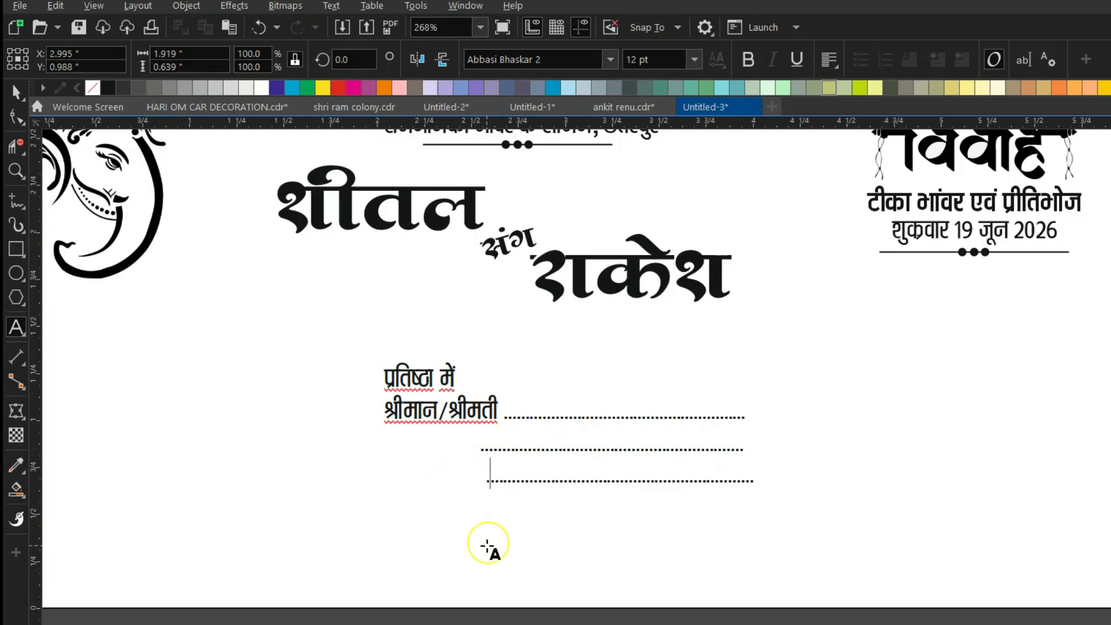
left_click(607, 445)
left_click(622, 408)
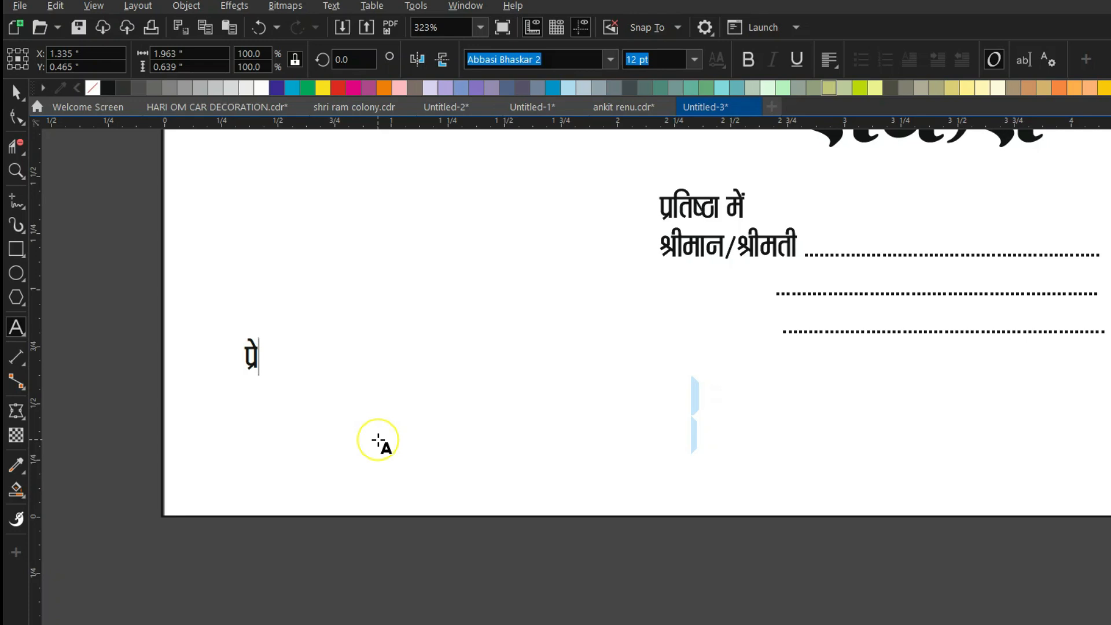
Type the sender block under प्रेषक: two family name lines, an address line and a mobile number line.
type("षक")
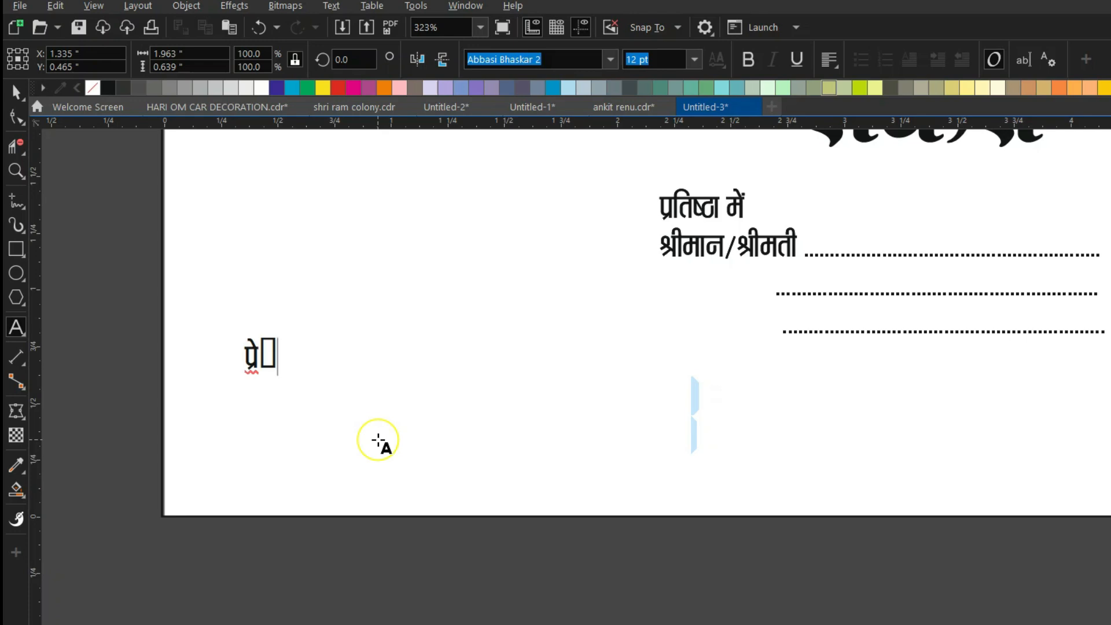
key("Return")
type("श्र")
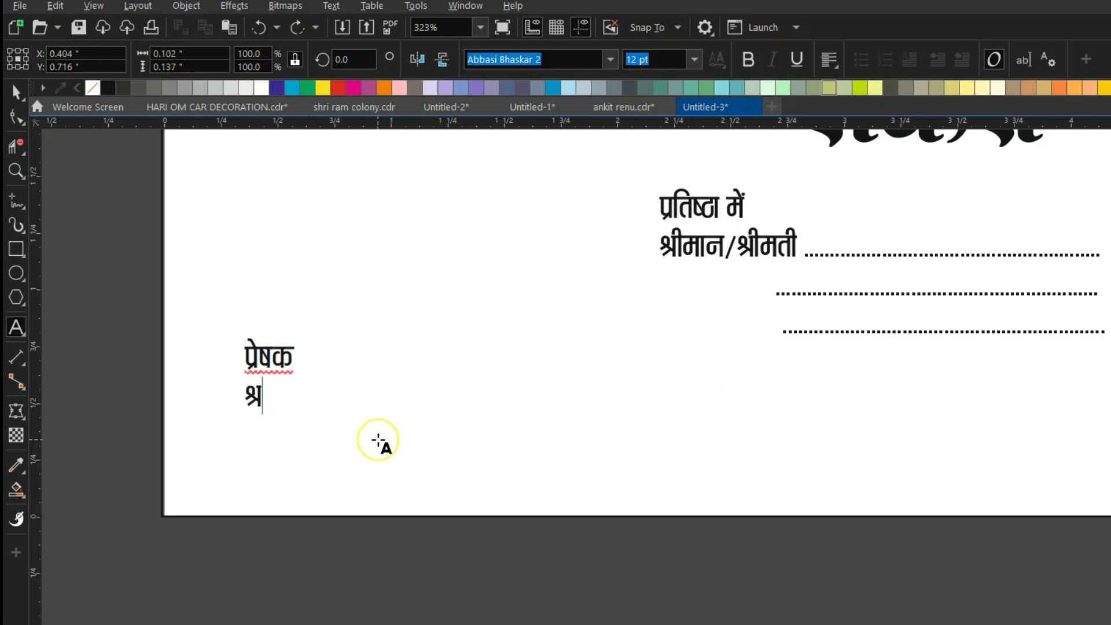
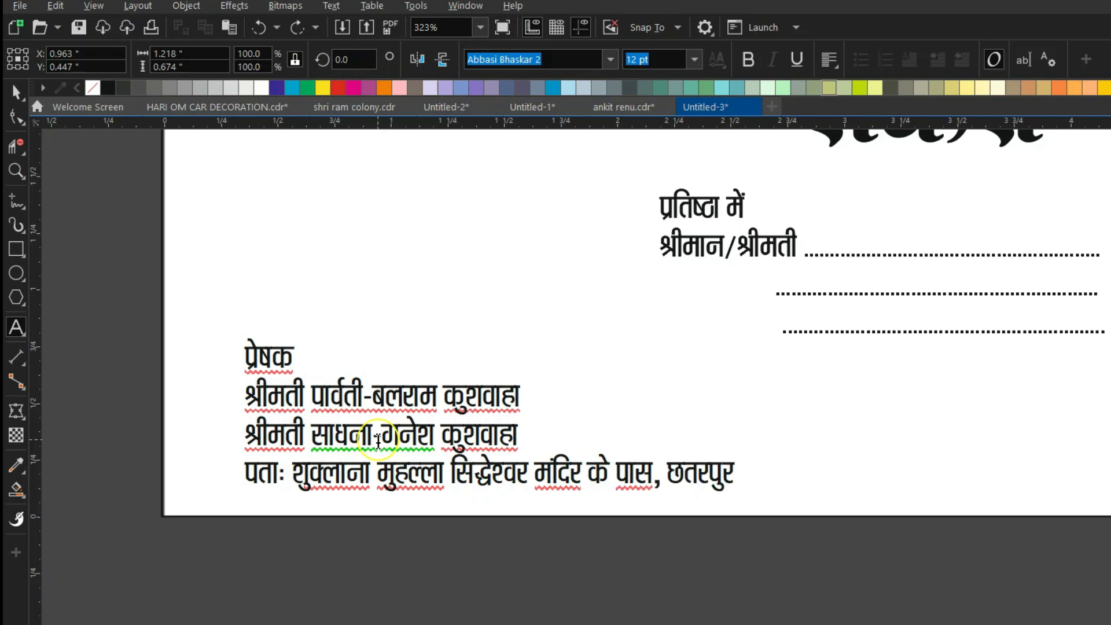
type("  मो.")
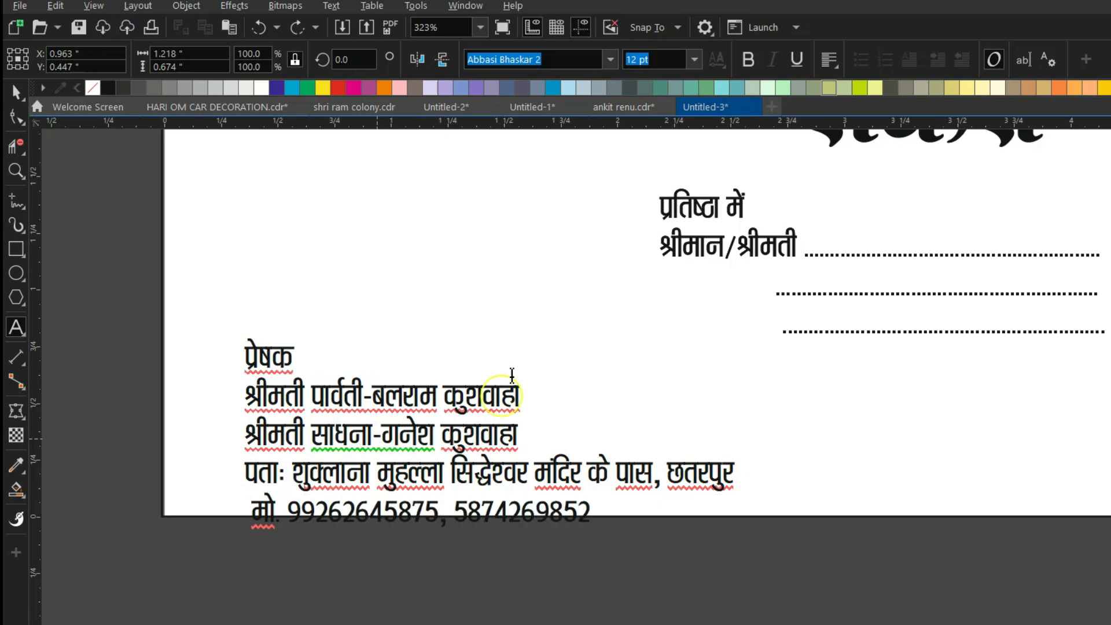
Move the sender block up and left and remove the gap before the mobile line.
left_click(17, 94)
mouse_move(349, 438)
left_mouse_down()
mouse_move(315, 407)
mouse_move(291, 418)
left_mouse_up()
double_click(177, 483)
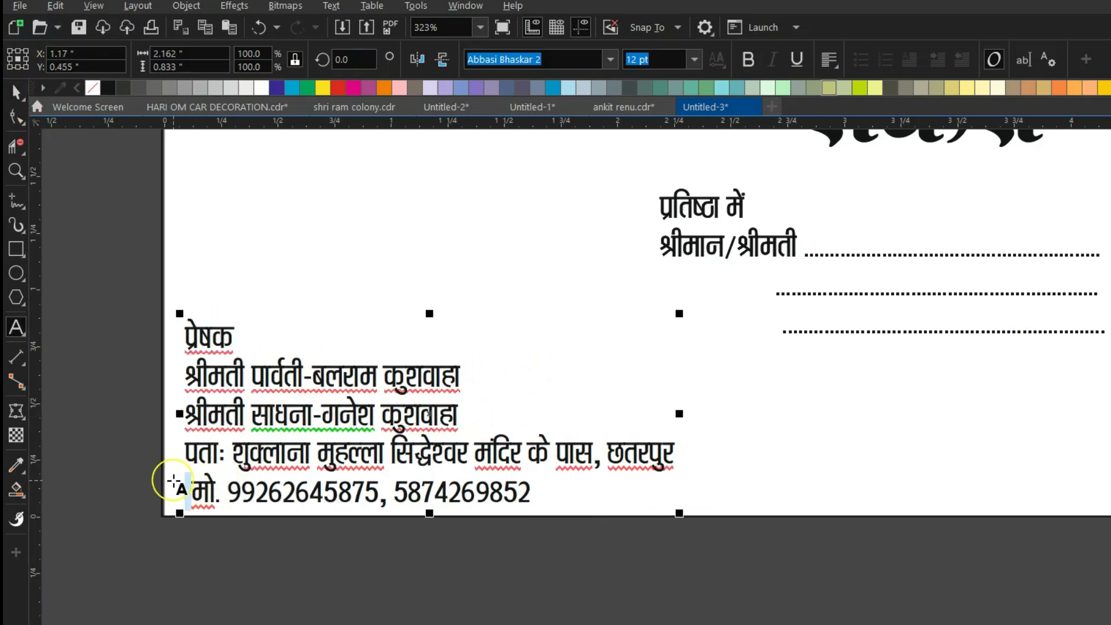
key("BackSpace")
Make the two sender name lines bold at 13 pt.
left_click_drag(181, 369, 459, 422)
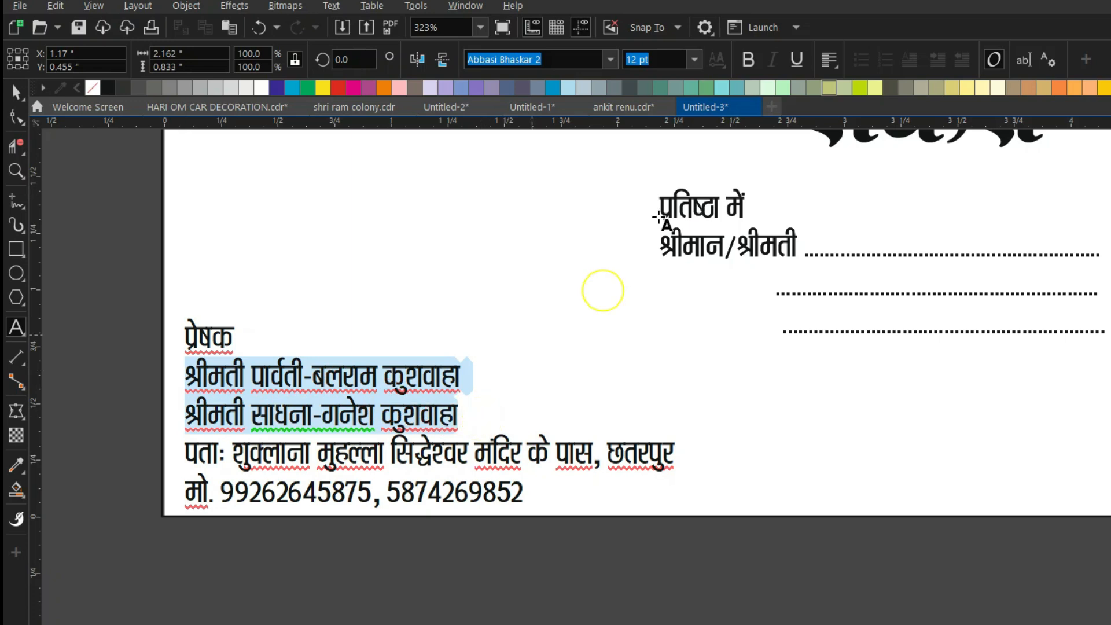
left_click(748, 59)
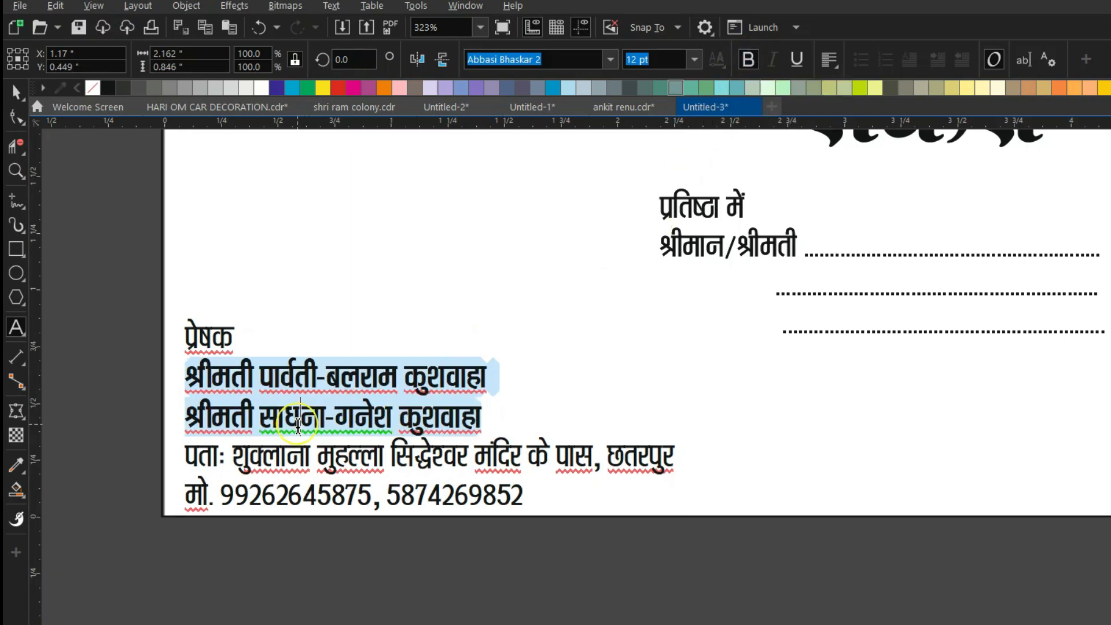
left_click(298, 426)
left_click_drag(185, 377, 467, 426)
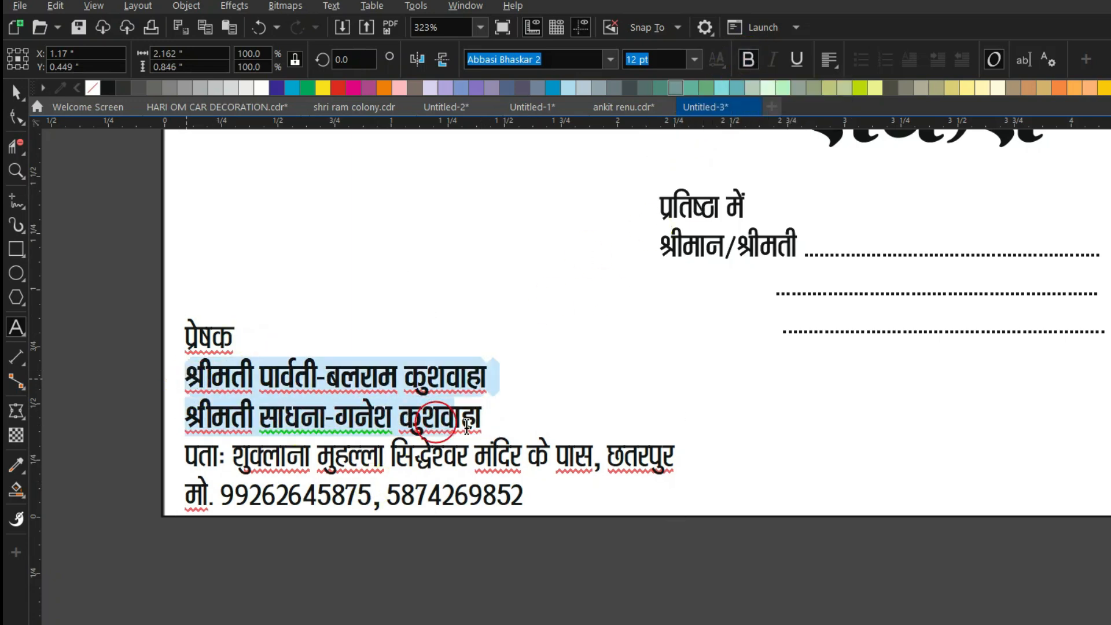
left_click(626, 61)
type("13")
key("Return")
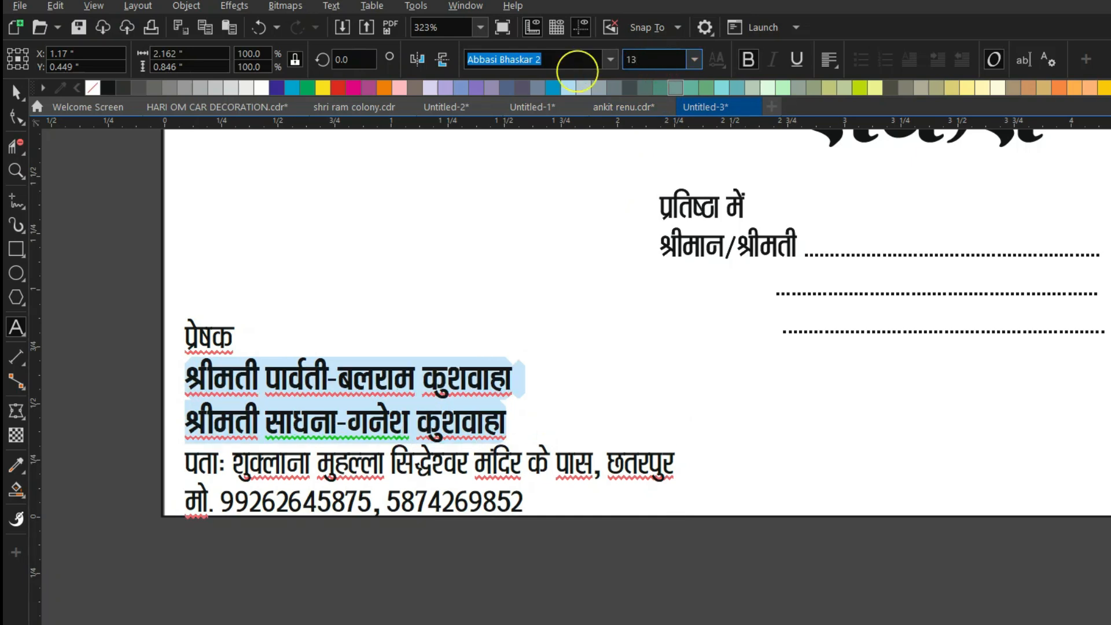
Set the प्रेषक heading in RAJ 49 and nudge the sender block slightly up-left.
left_click(182, 333)
scroll(203, 340, "up", 1)
left_click_drag(250, 334, 149, 330)
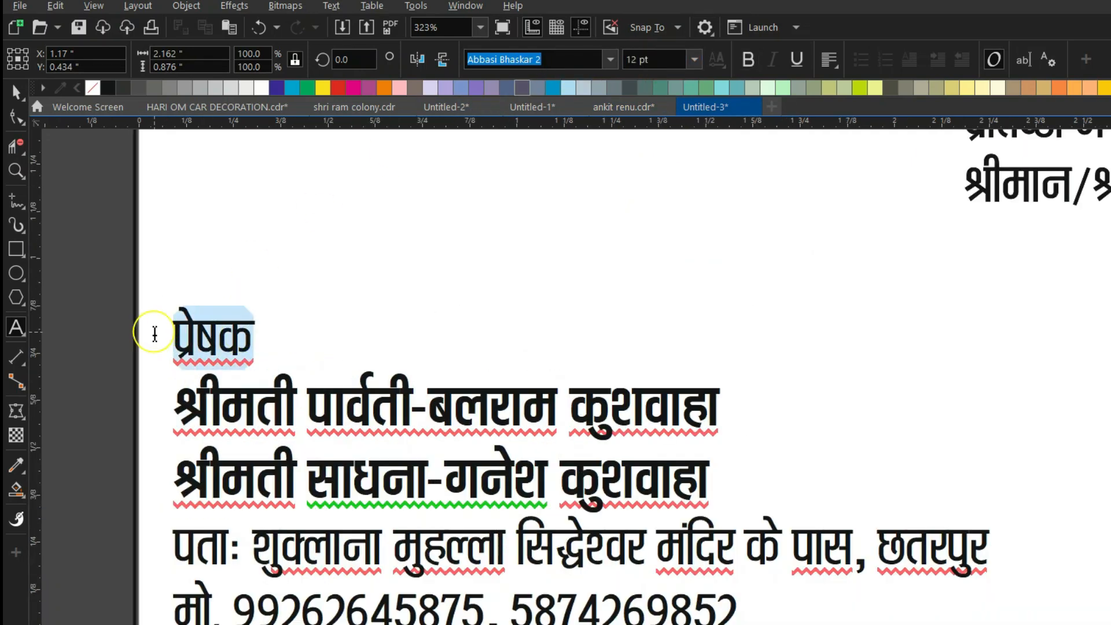
left_click(609, 58)
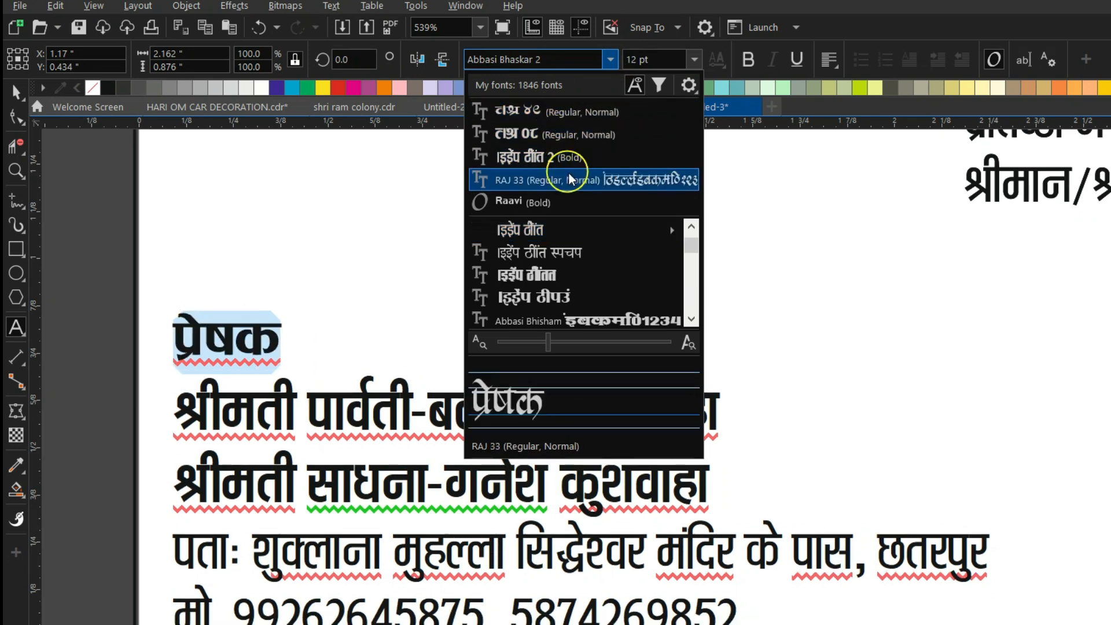
left_click(563, 113)
left_click(14, 94)
scroll(278, 419, "down", 1)
scroll(298, 340, "down", 1)
scroll(278, 459, "up", 1)
left_click_drag(273, 460, 267, 442)
Enlarge the dotted-line recipient block from its corner, deleting an accidental enlarged copy.
left_click(225, 533)
scroll(225, 532, "down", 2)
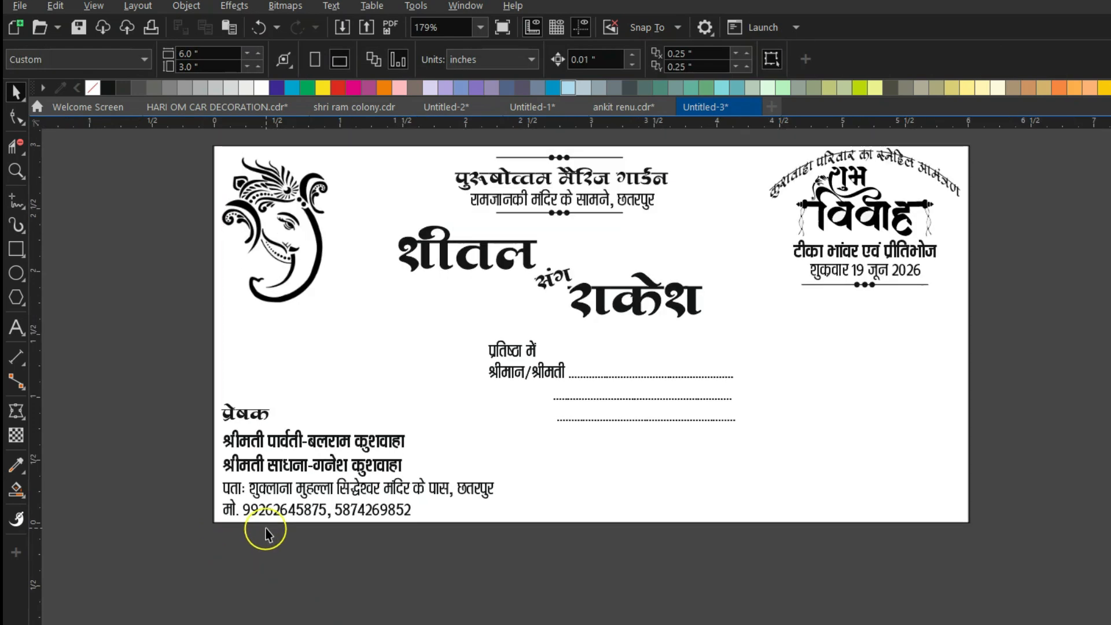
scroll(423, 399, "down", 1)
scroll(565, 279, "up", 1)
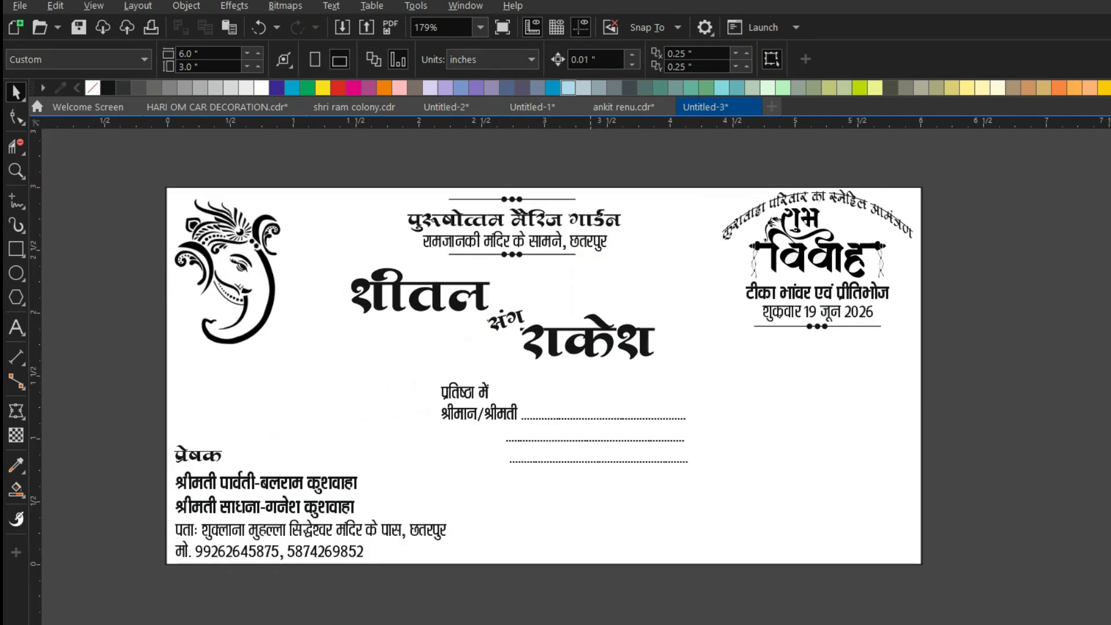
left_click(488, 416)
left_click_drag(699, 470, 713, 480)
right_click(714, 480)
key("Delete")
left_click(504, 415)
left_click_drag(435, 468, 403, 479)
Bring the Krishna artwork from the clip-art page to the card's lower right, shrunk to fit the corner.
key("ctrl+a")
key("ctrl+q")
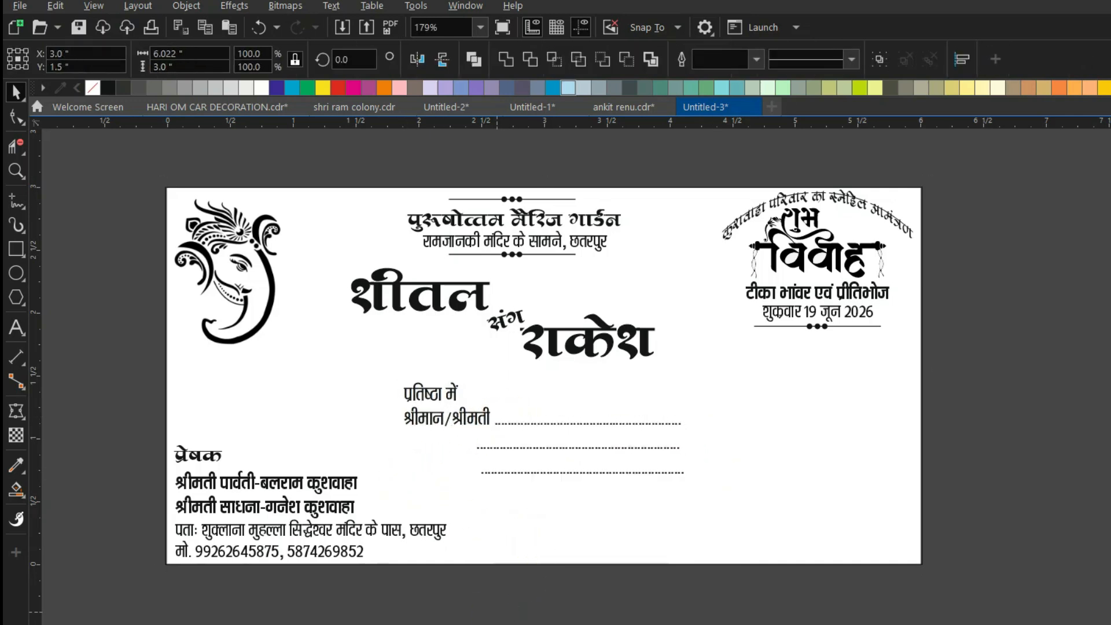
key("Page_Up")
left_click(382, 442)
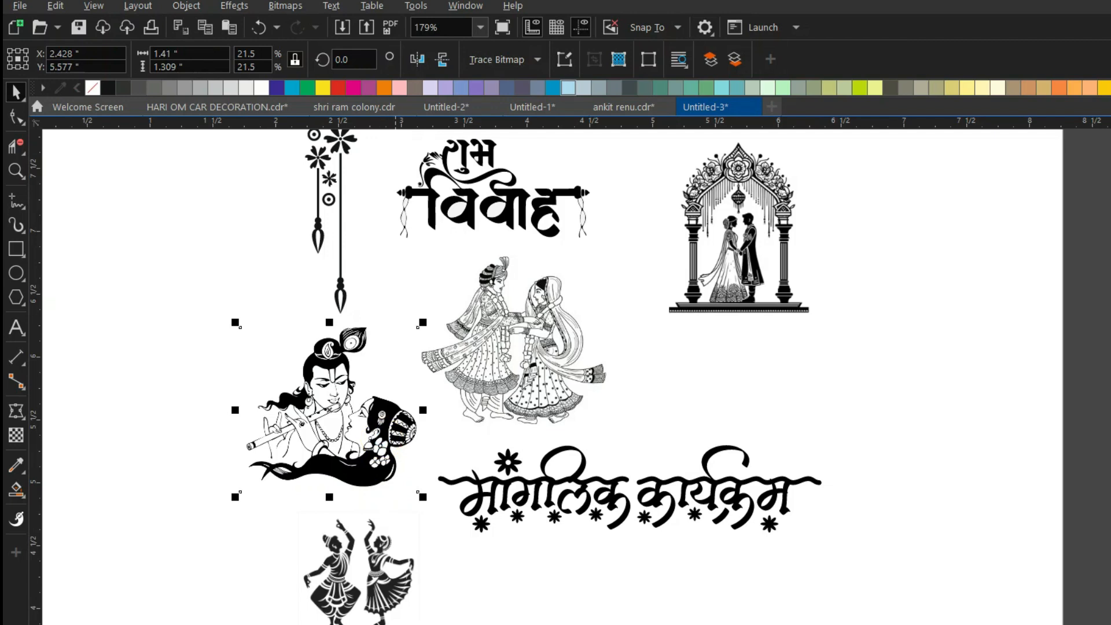
key("Page_Down")
key("ctrl+v")
left_click_drag(328, 413, 829, 480)
left_click_drag(735, 392, 773, 422)
left_click(963, 457)
Reposition and enlarge the couple names to about 108% and the recipient lines to about 15 pt.
left_click(484, 425)
left_click_drag(485, 424, 509, 432)
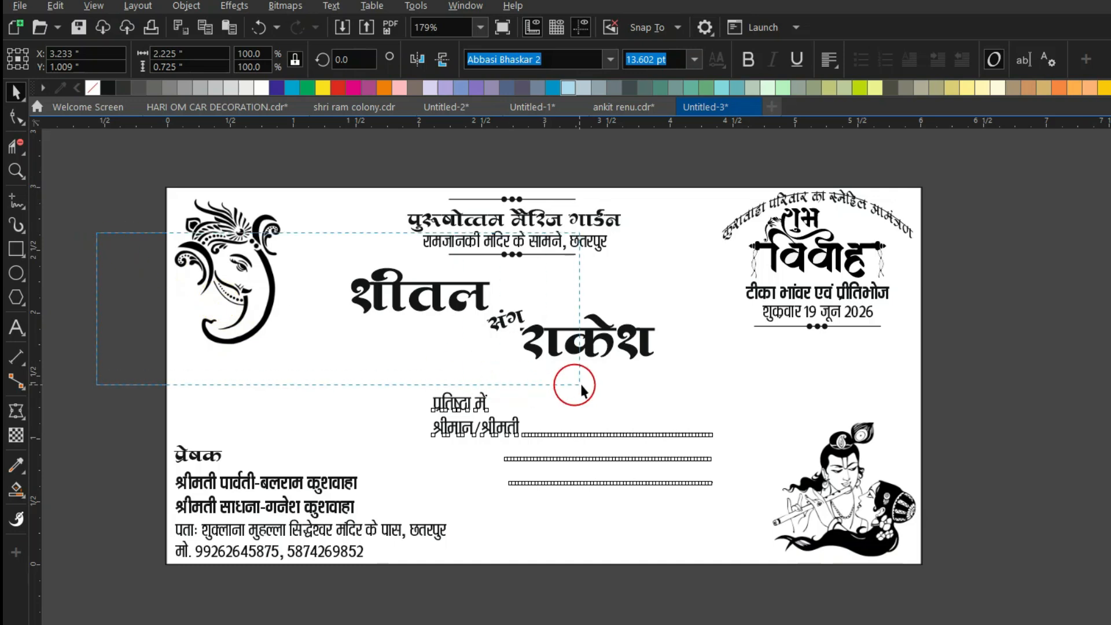
left_click(152, 264)
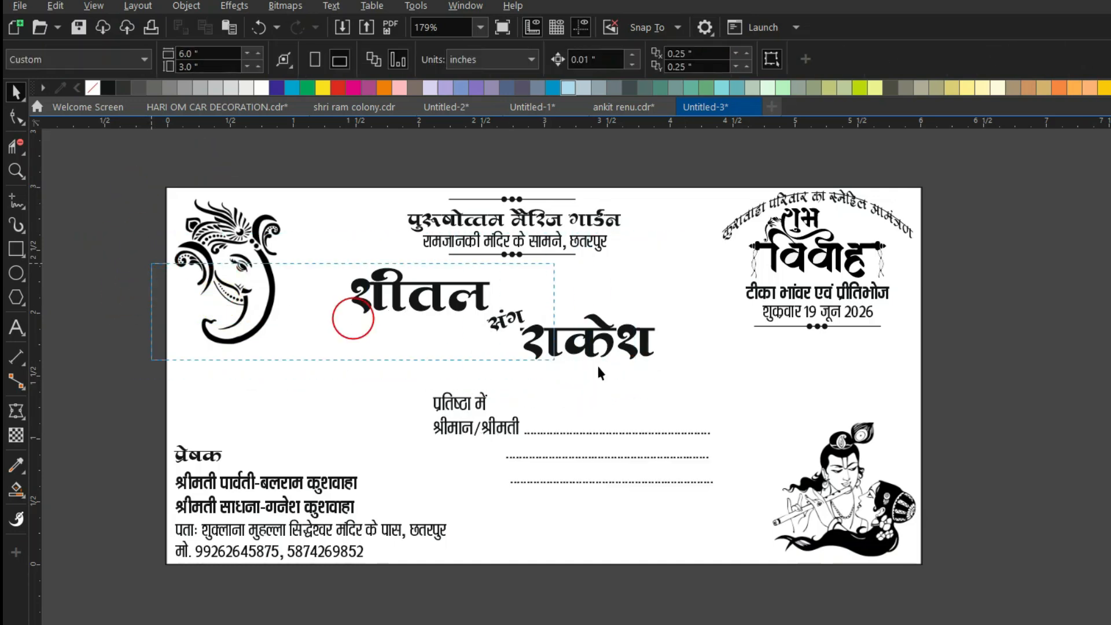
left_click_drag(501, 313, 507, 318)
left_click_drag(667, 369, 693, 378)
left_click_drag(519, 324, 519, 320)
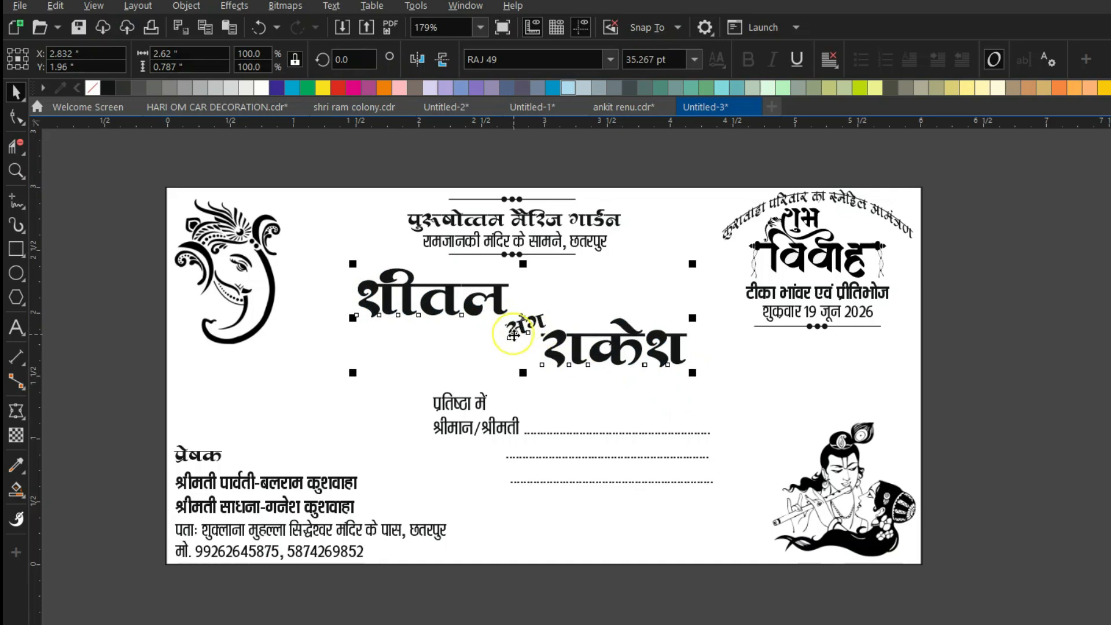
left_click_drag(503, 431, 491, 429)
left_click_drag(705, 485, 732, 494)
left_click(707, 494)
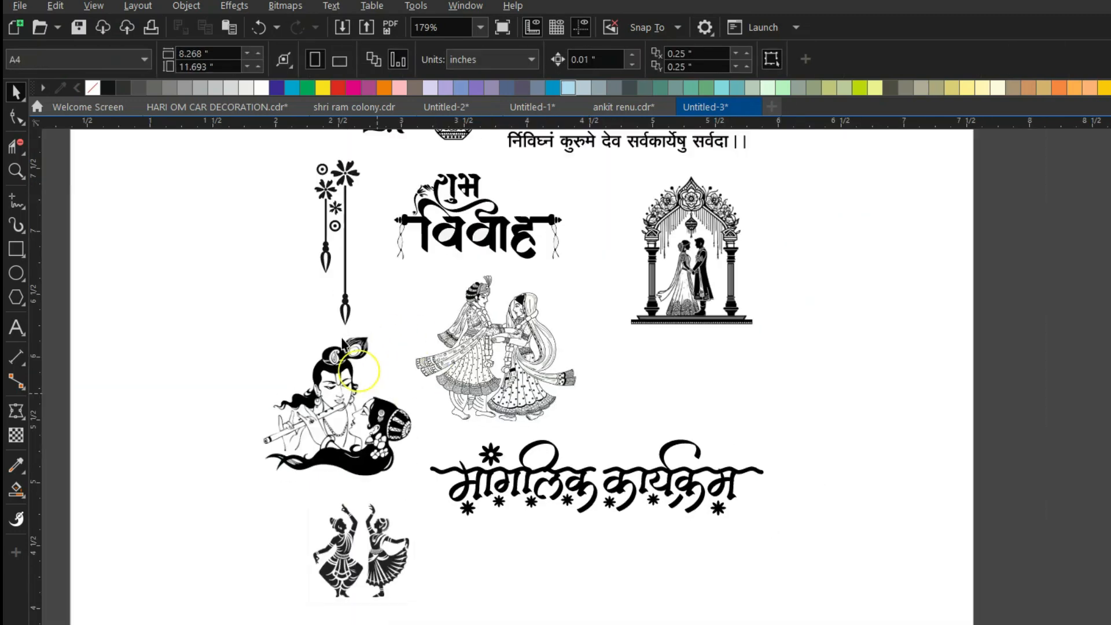
Paste the hanging ornament onto the card at about 77%, beside the Shubh Vivah header.
left_click(359, 206)
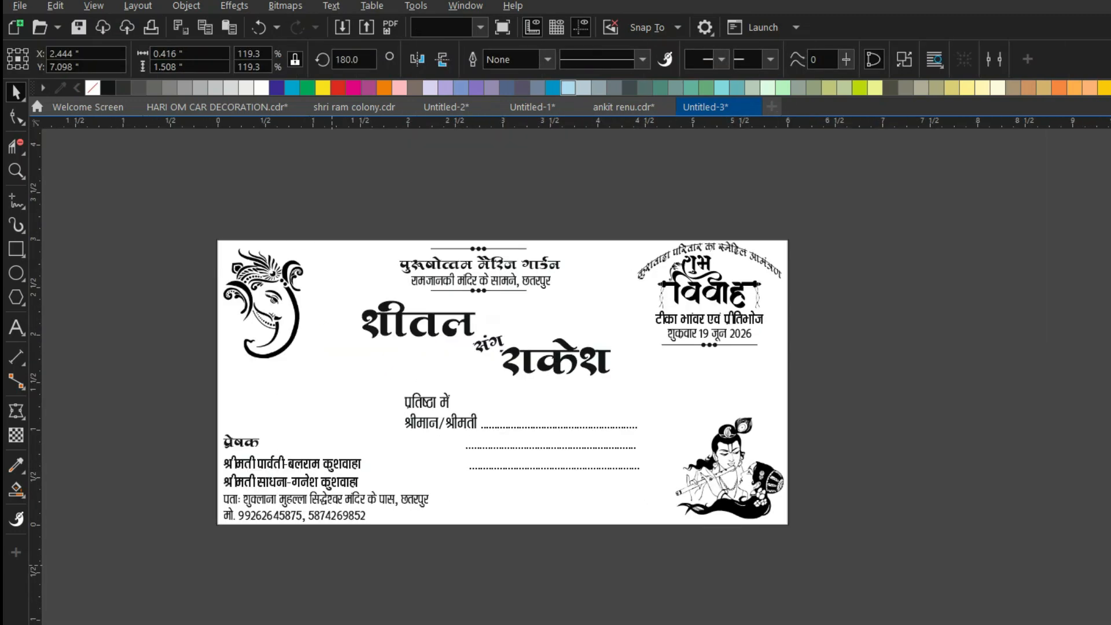
key("ctrl+v")
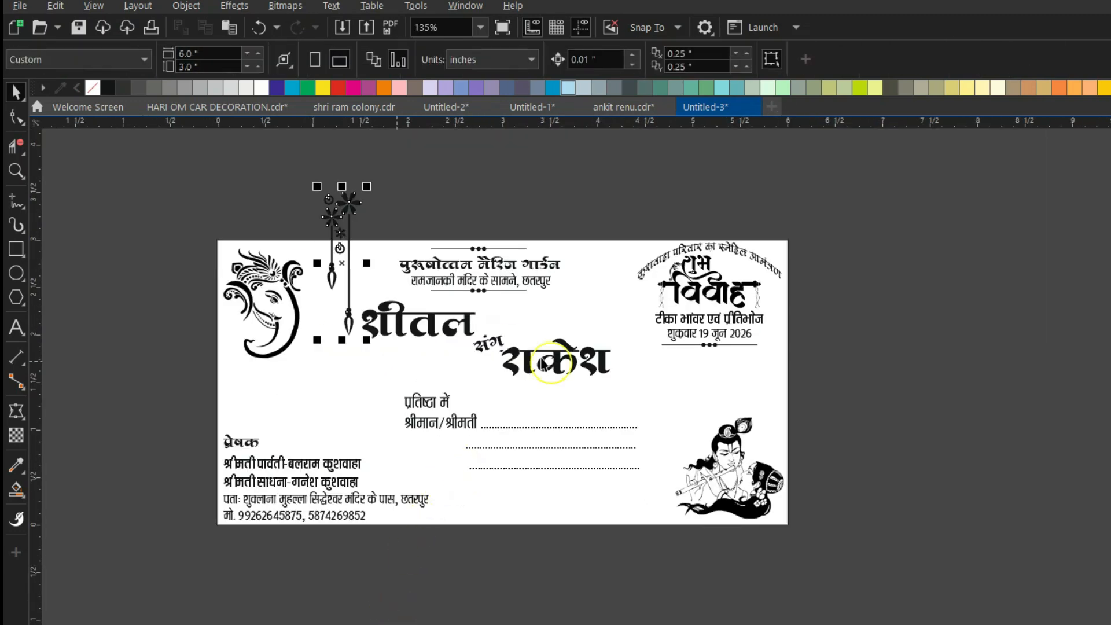
left_click_drag(348, 269, 620, 325)
left_click_drag(590, 400, 599, 347)
scroll(503, 241, "up", 1)
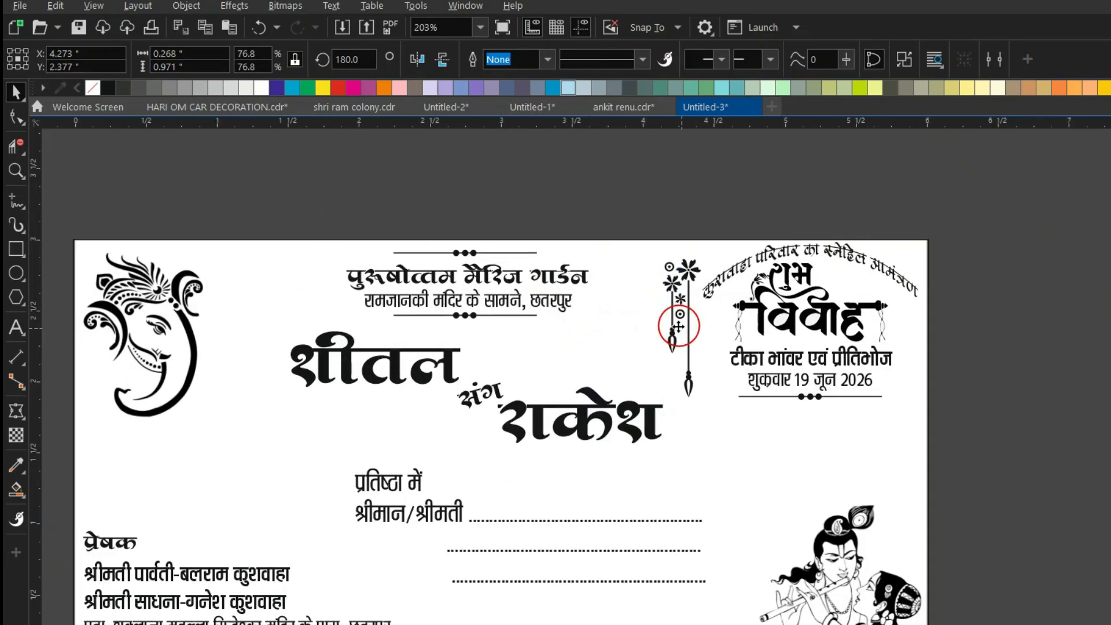
left_click_drag(679, 327, 668, 326)
Nudge the ornament and the Shubh Vivah header block further left.
left_click_drag(996, 210, 639, 412)
key("Left")
key("Left")
key("Left")
key("Left")
key("Left")
key("Left")
key("Left")
key("Left")
key("Left")
key("Left")
left_click_drag(993, 174, 670, 405)
key("Left")
key("Left")
key("Left")
key("Left")
key("Left")
key("Left")
key("Left")
key("Left")
Mirror the ornament horizontally and move it to the card's right edge.
left_click(655, 261)
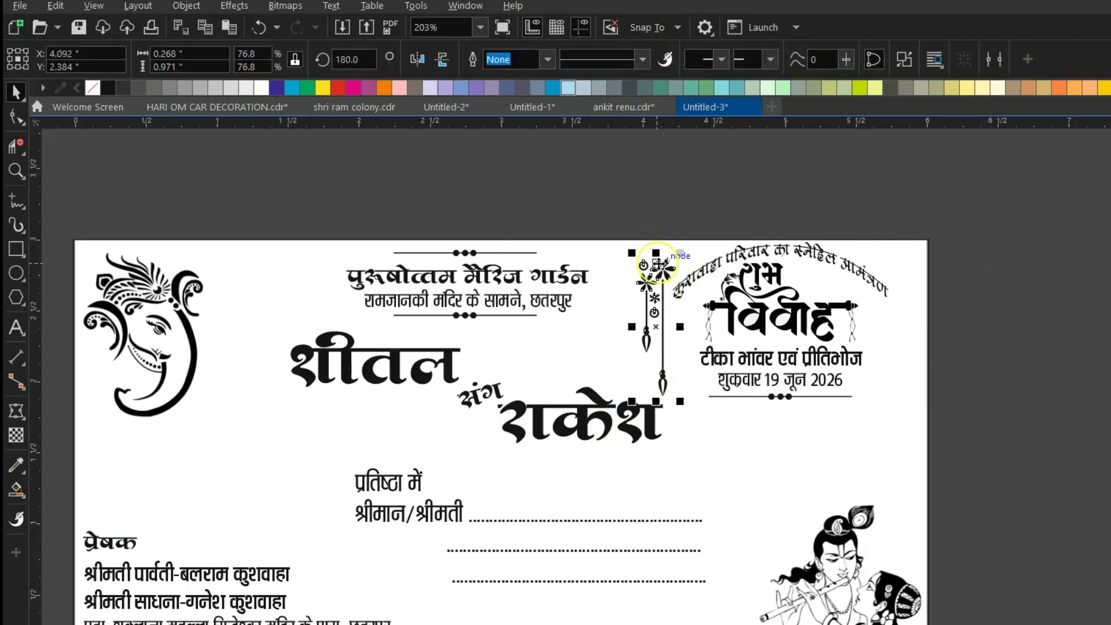
left_click(416, 59)
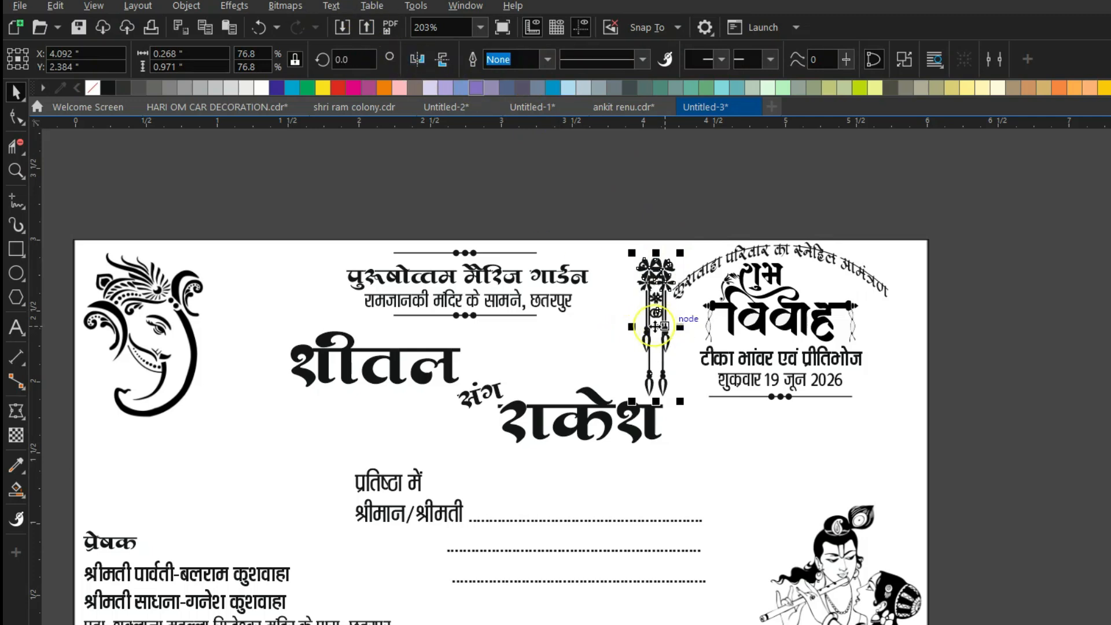
left_click_drag(656, 327, 905, 347)
left_click(975, 353)
scroll(912, 238, "down", 2)
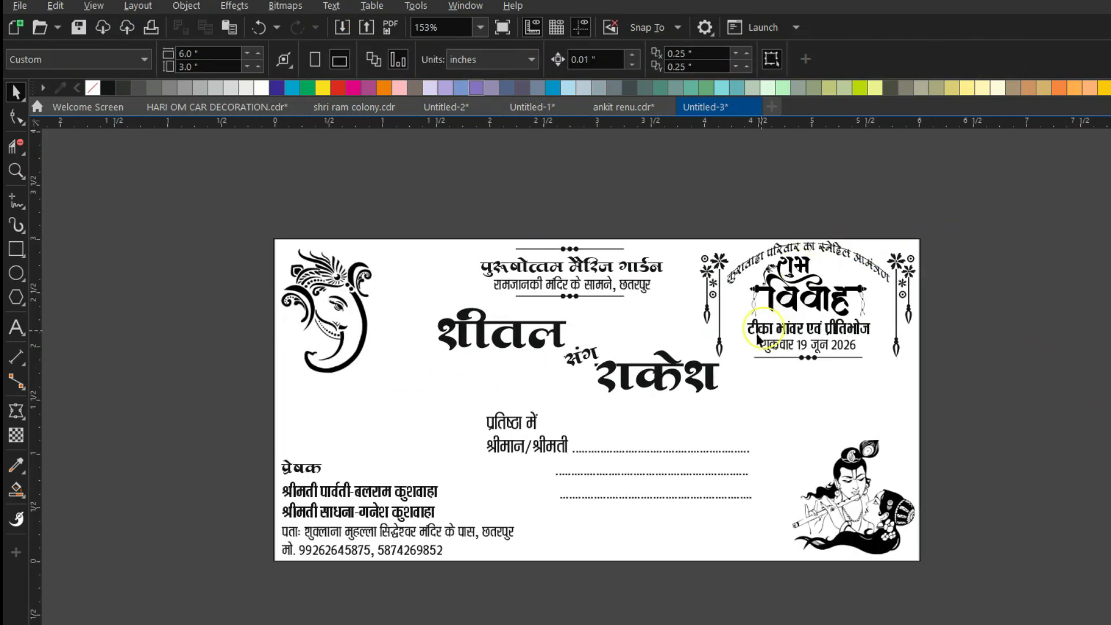
Shift the couple names group slightly left.
left_click_drag(576, 358, 545, 356)
left_click(573, 208)
scroll(576, 366, "up", 2)
scroll(742, 352, "down", 3)
scroll(742, 353, "up", 2)
scroll(538, 279, "up", 1)
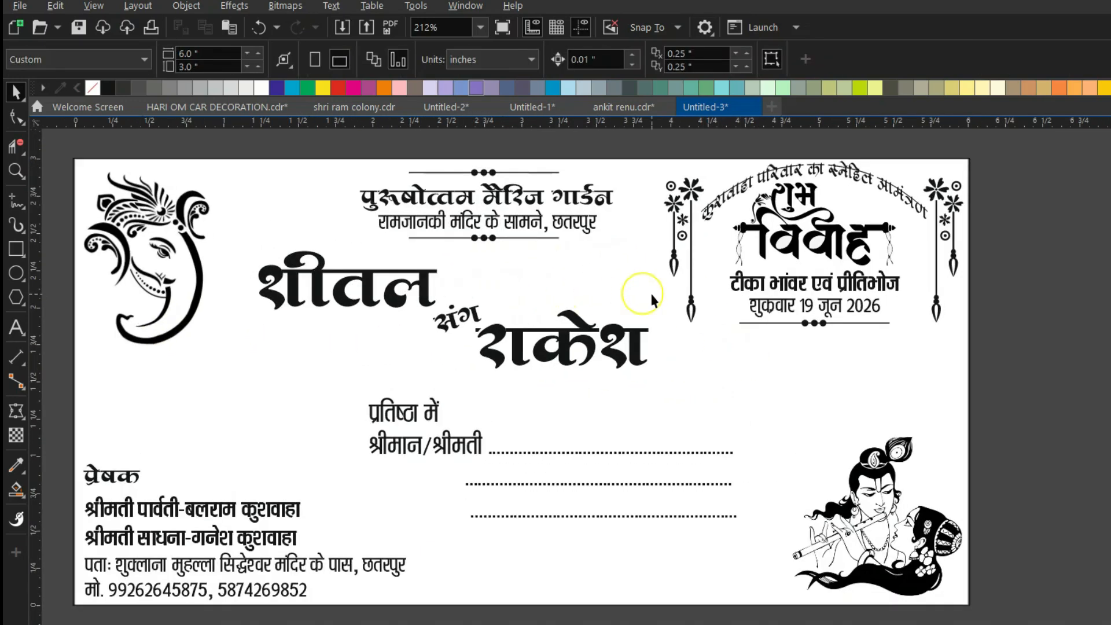